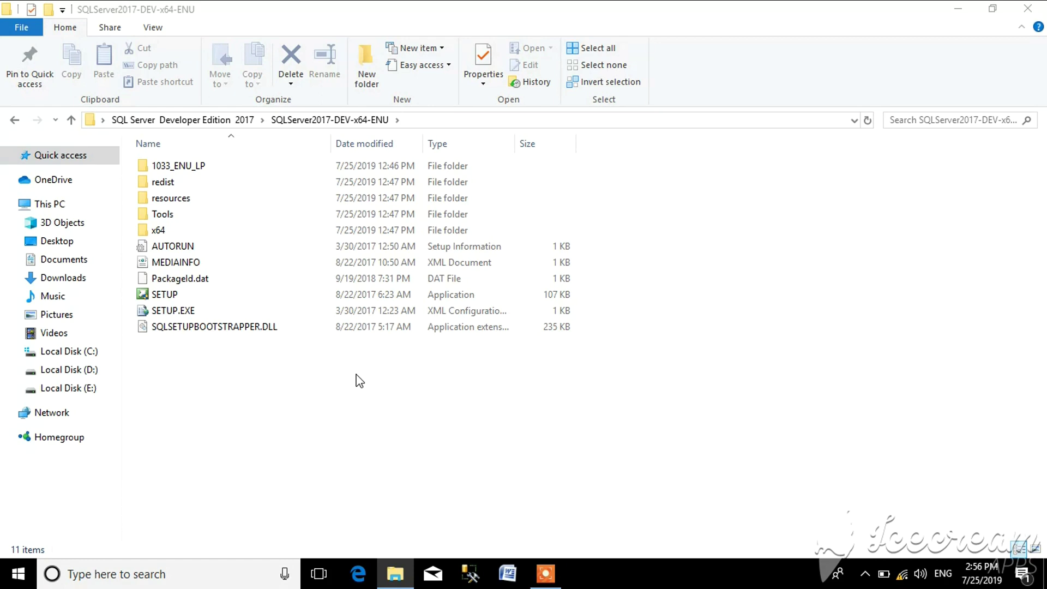
- Launch SQL Server setup and show the Installation page of the Installation Center
double_click(339, 296)
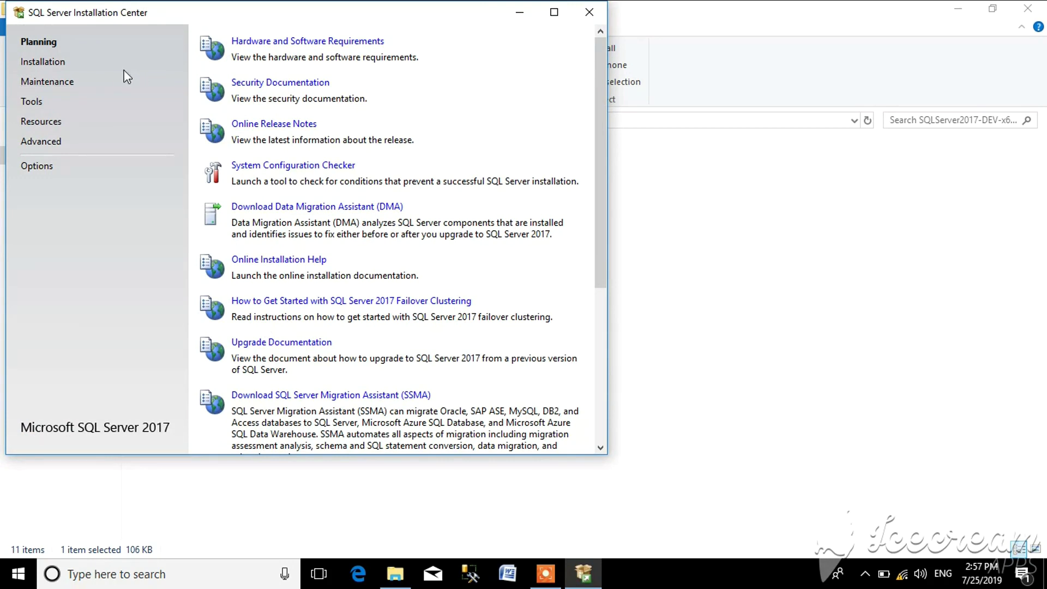
left_click_drag(155, 14, 414, 41)
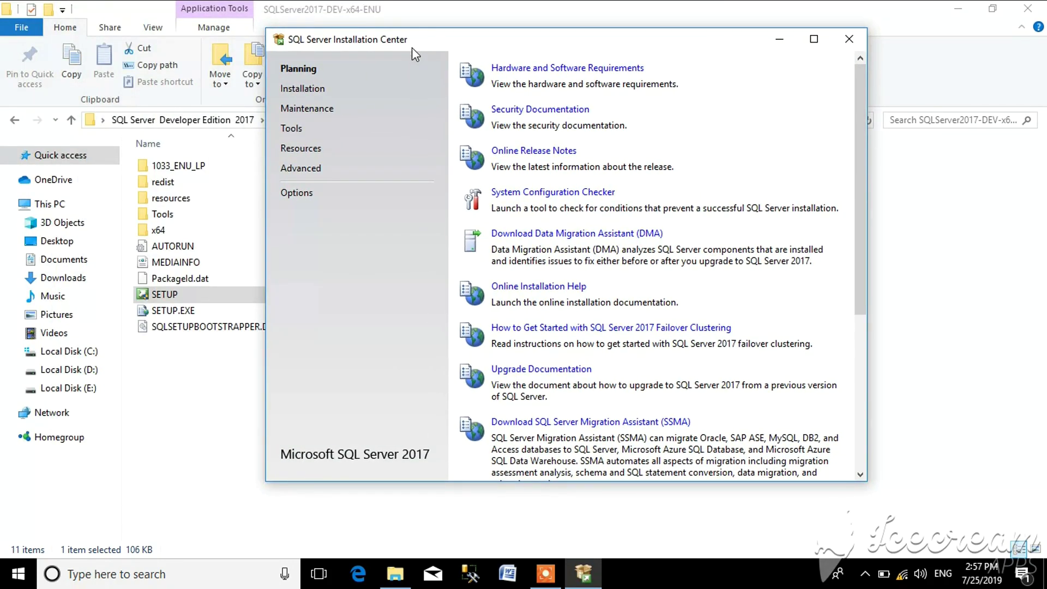
left_click(301, 93)
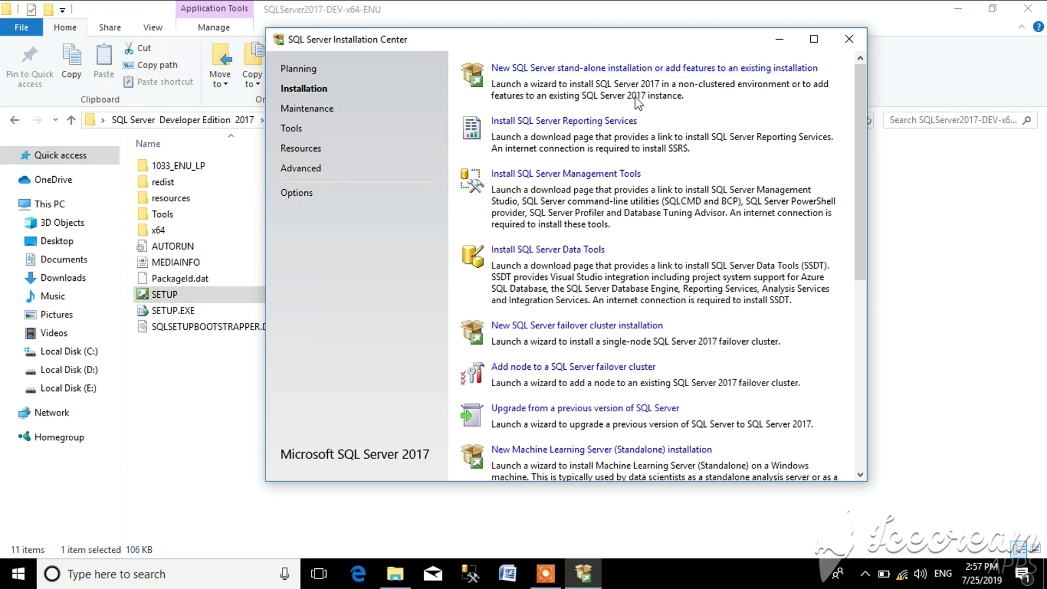
- Start a new stand-alone installation and continue with the free Developer edition
left_click(626, 69)
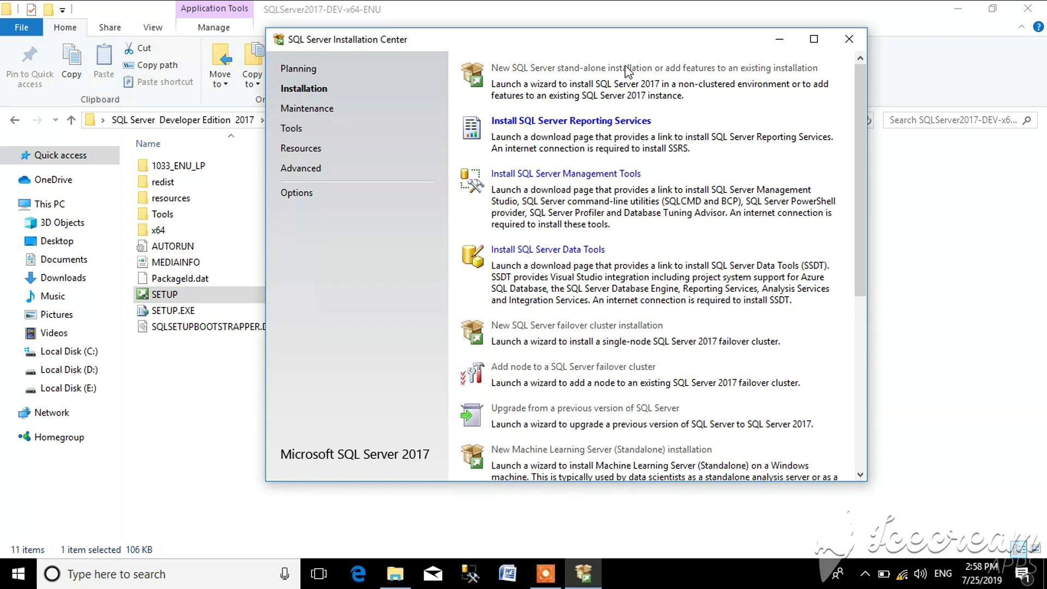
left_click(627, 70)
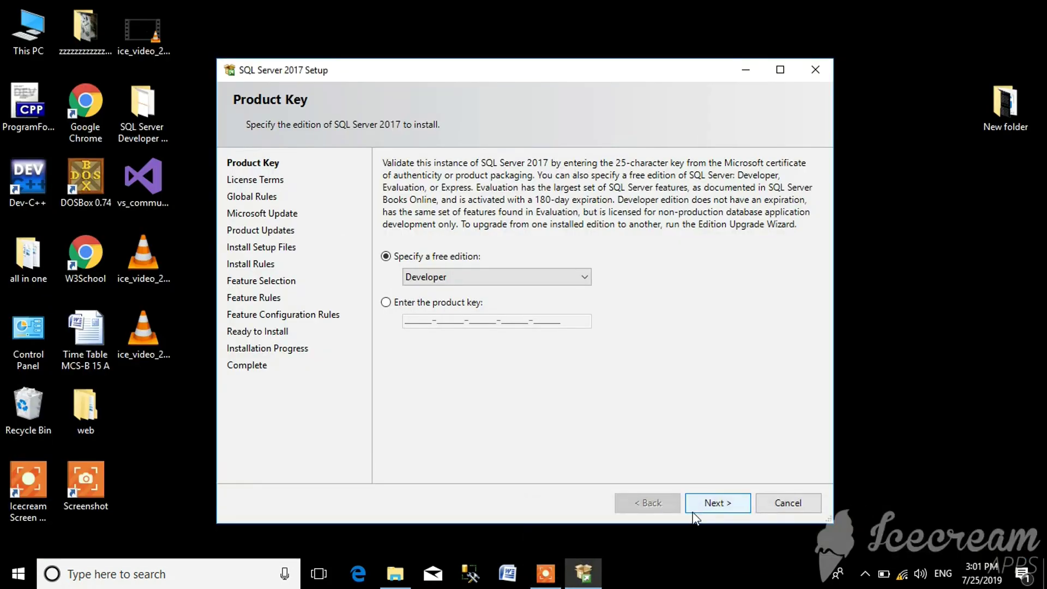
left_click(699, 509)
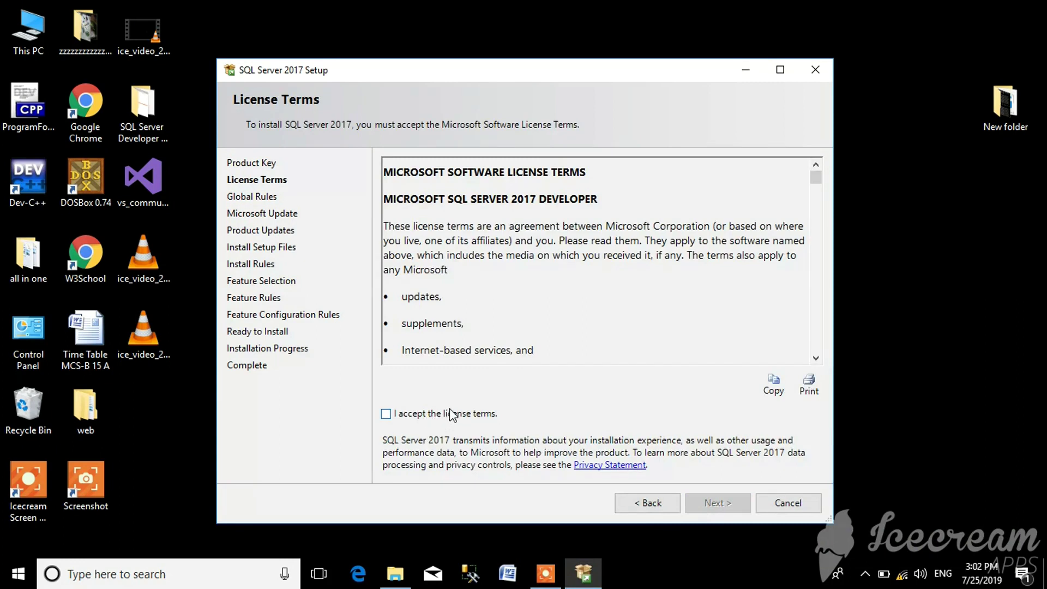
- Accept the license terms and continue with Microsoft Update checking enabled
left_click_drag(816, 175, 815, 297)
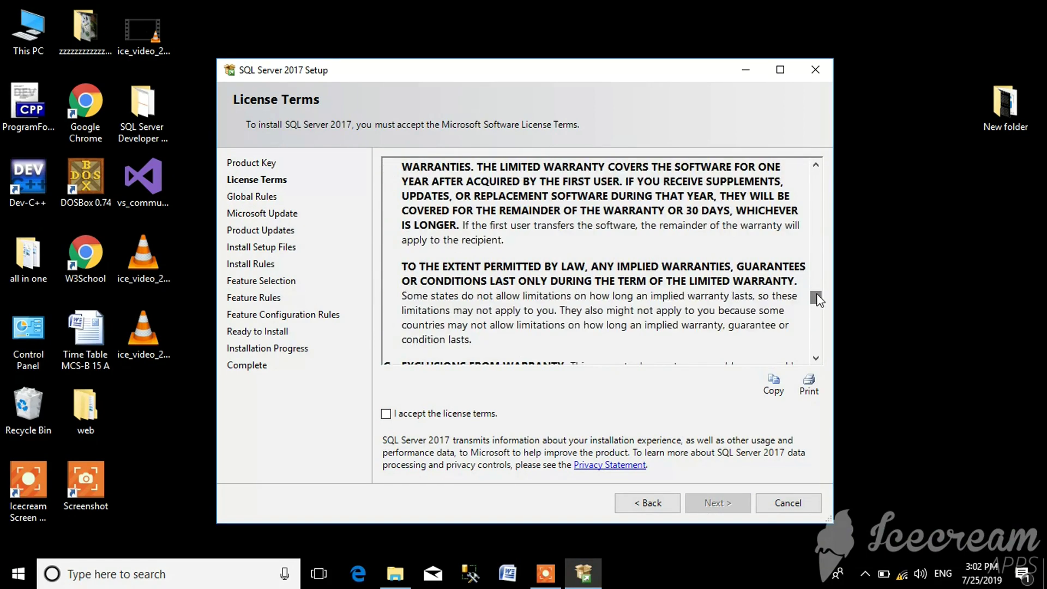
left_click(391, 414)
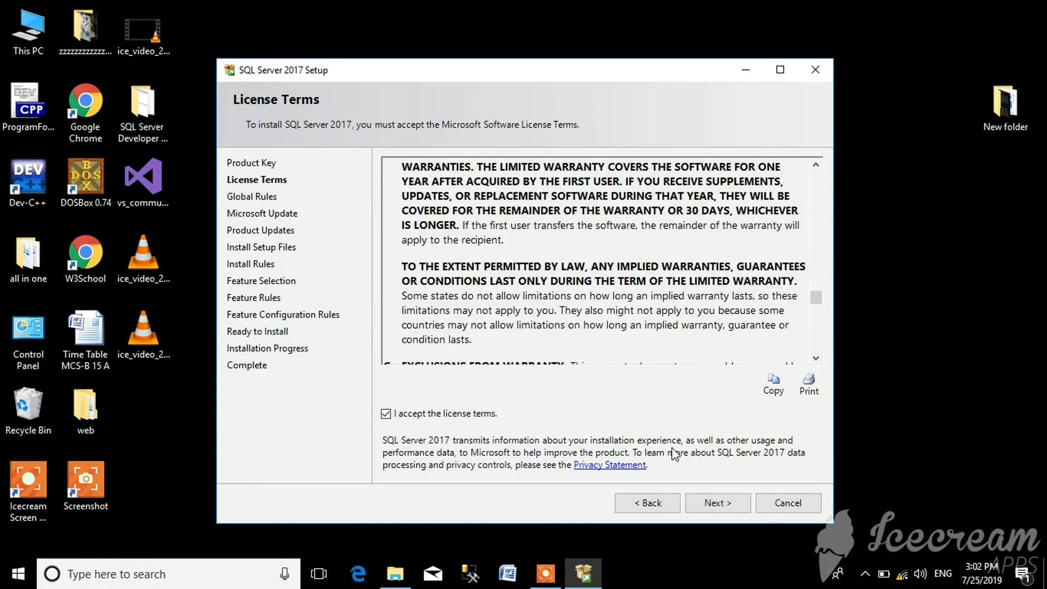
left_click(711, 503)
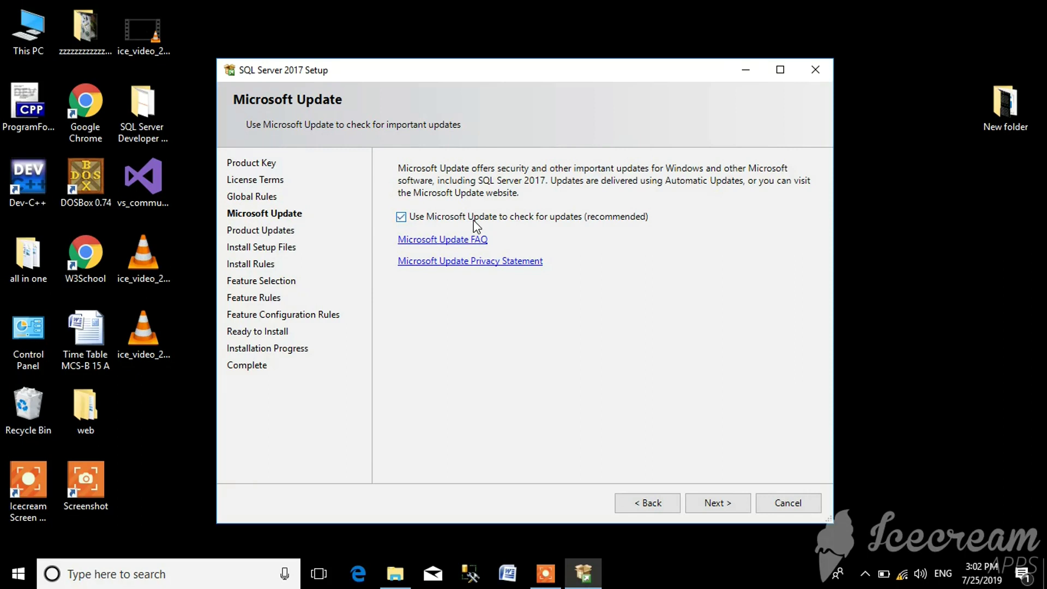
left_click(726, 504)
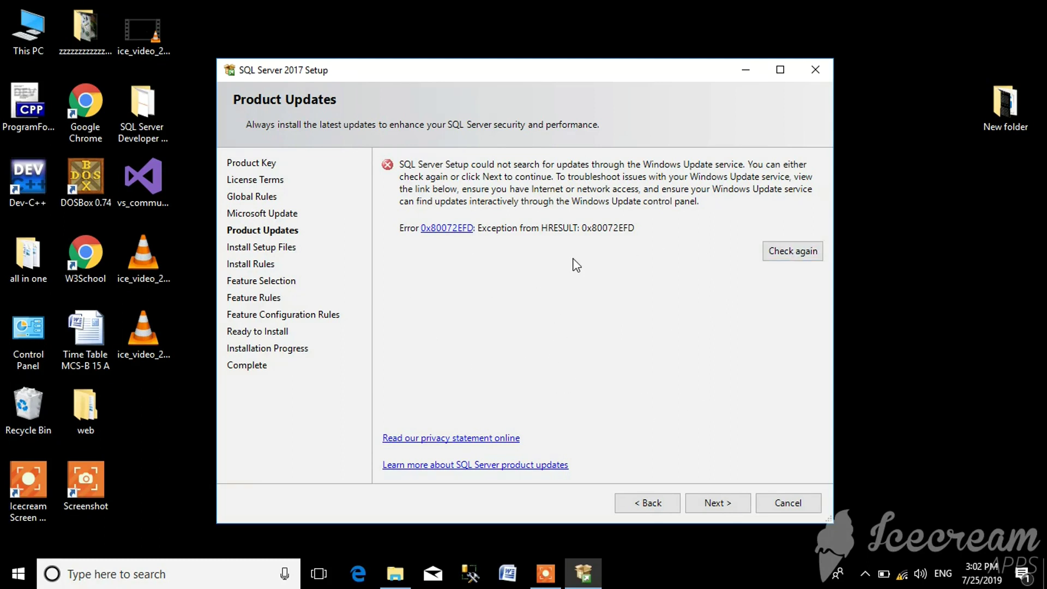
- Continue past the Product Updates error 0x80072EFD so setup files install and rules run
left_click(714, 503)
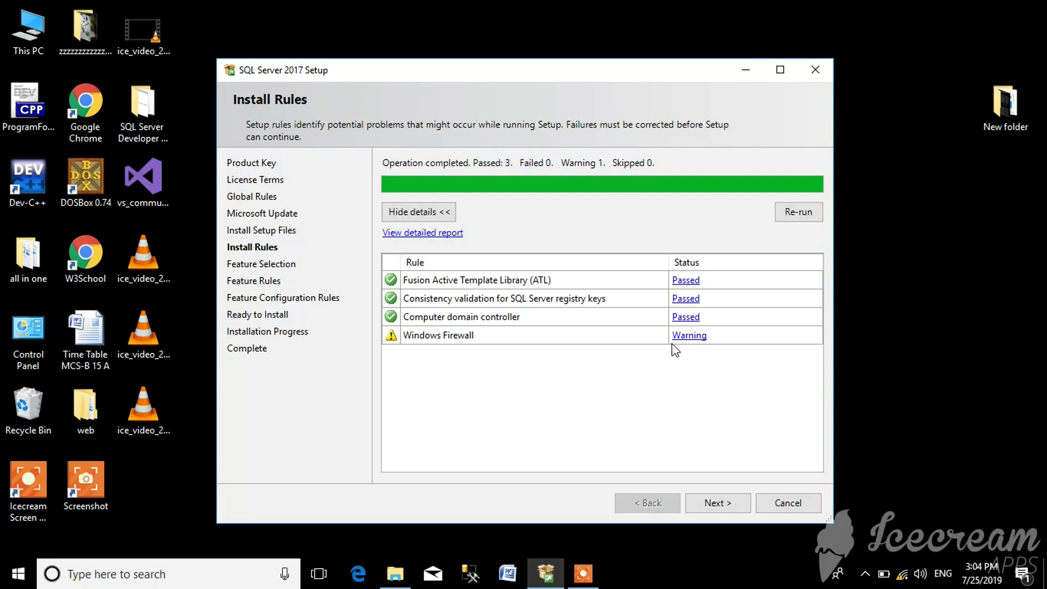
- Tick Database Engine Services, SQL Client Connectivity SDK, Client Tools SDK and Client Tools Connectivity
left_click(715, 505)
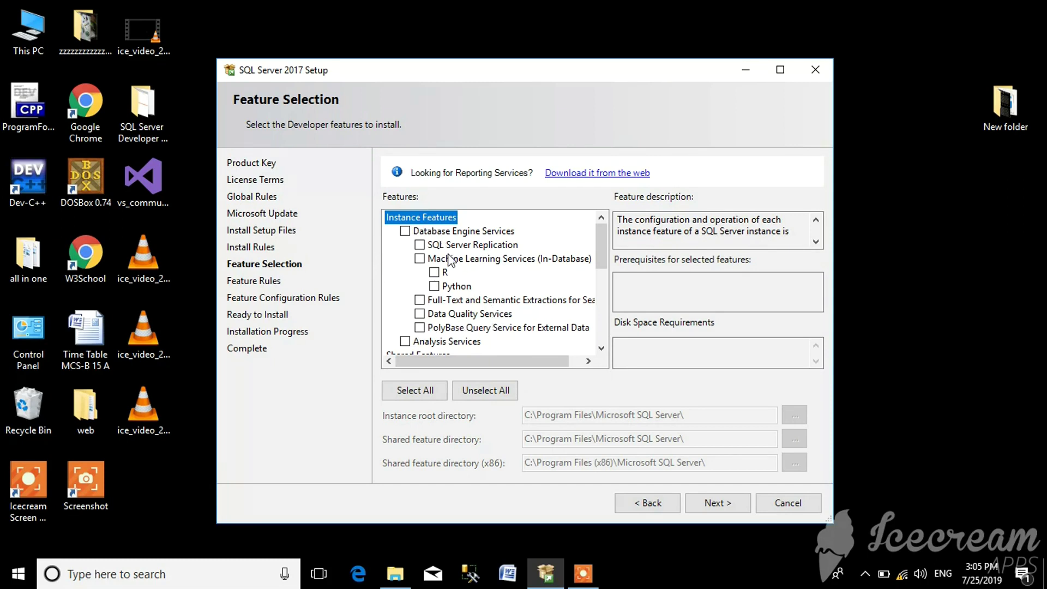
left_click(406, 232)
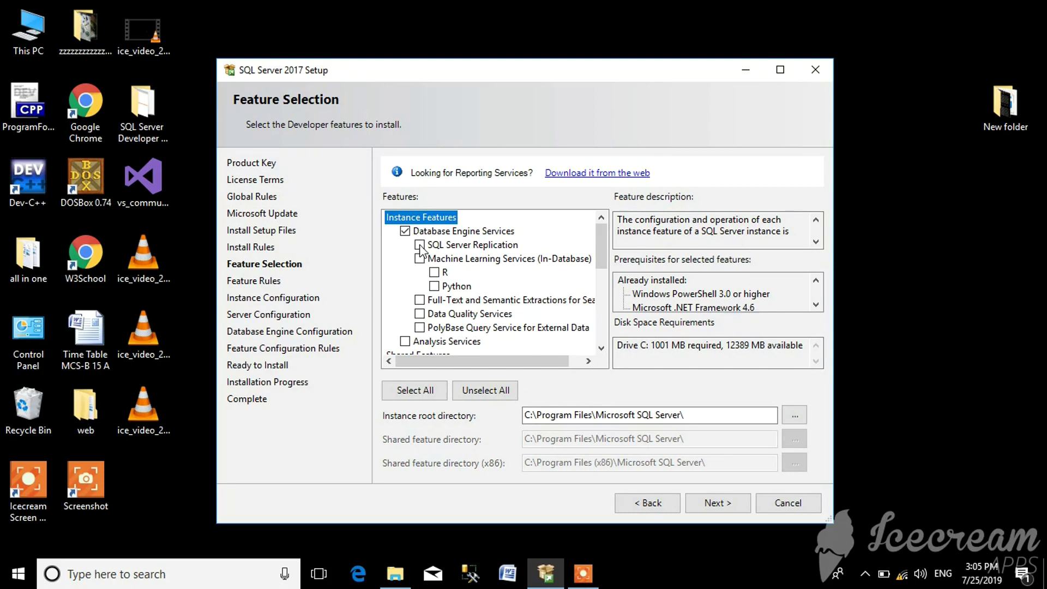
left_click_drag(599, 243, 606, 315)
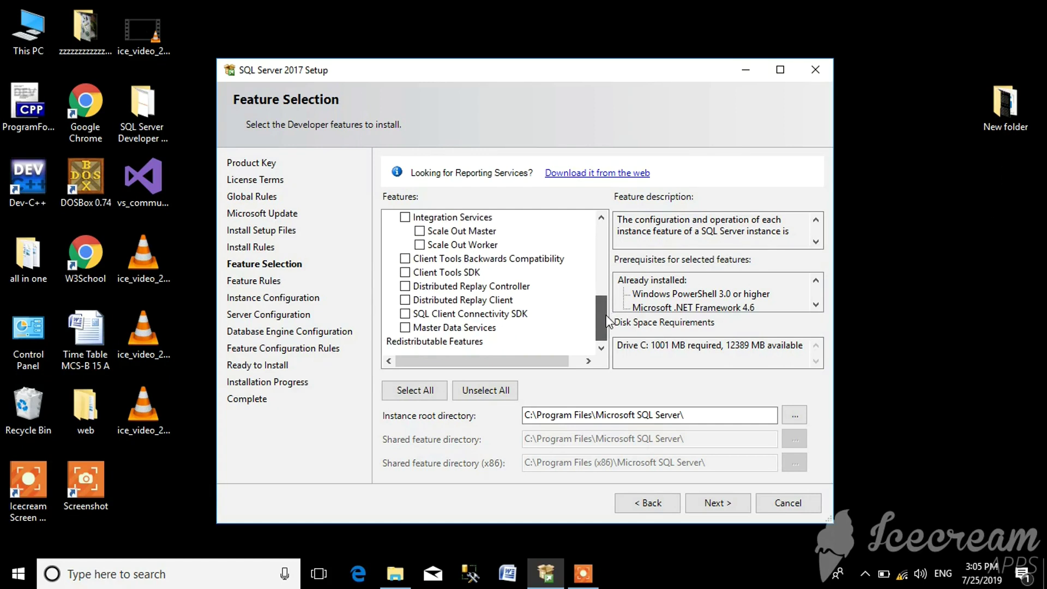
left_click(406, 315)
left_click(406, 273)
left_click_drag(601, 322, 600, 306)
left_click(406, 258)
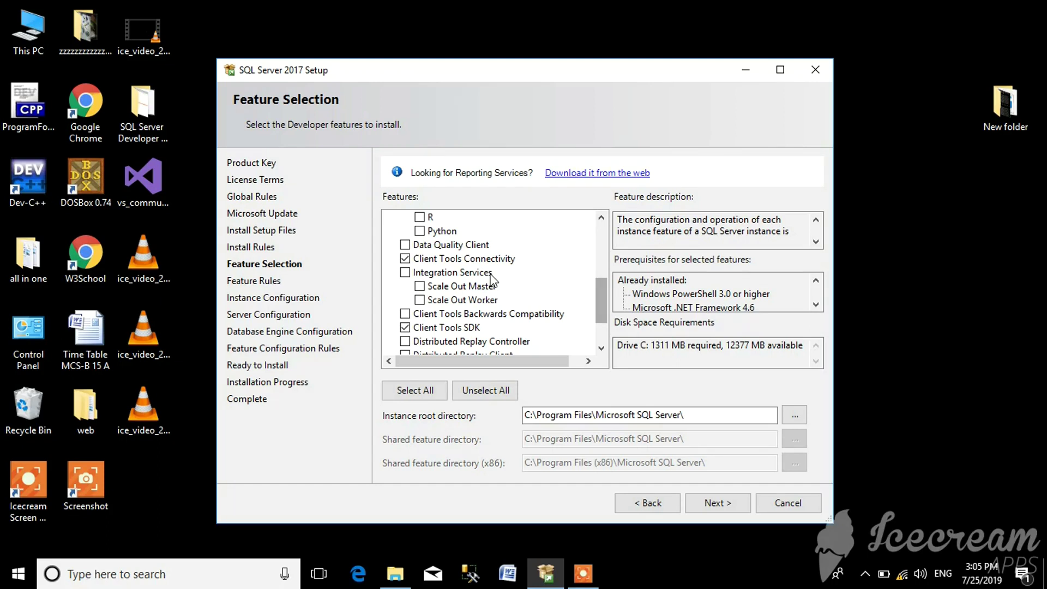
- Add Data Quality Client, Replication, PolyBase and Backwards Compatibility, confirming the 2810 MB feature set
left_click(406, 244)
left_click_drag(601, 294, 596, 261)
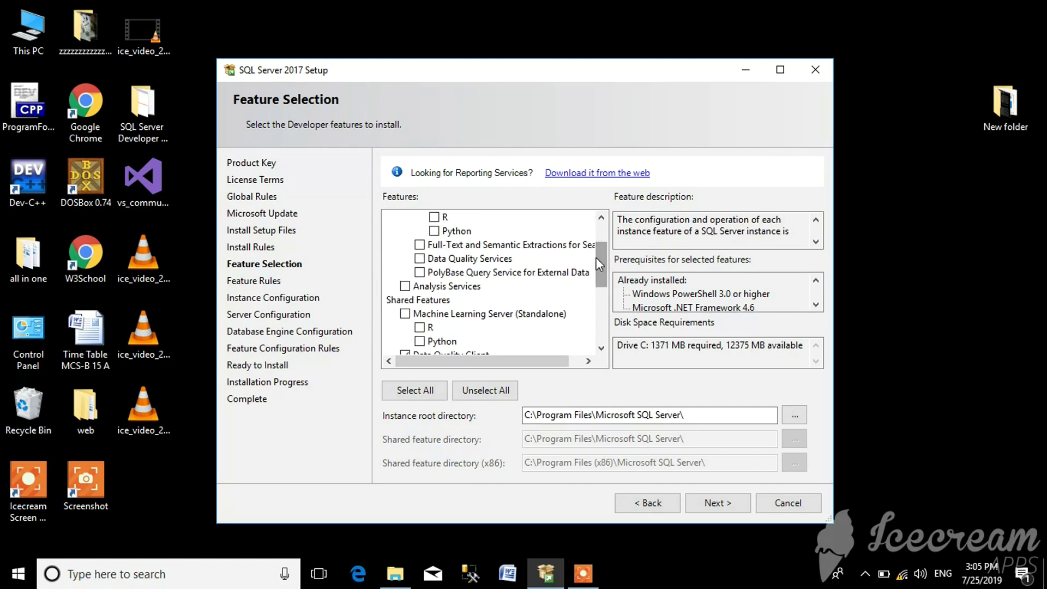
left_click_drag(603, 263, 603, 251)
left_click(420, 231)
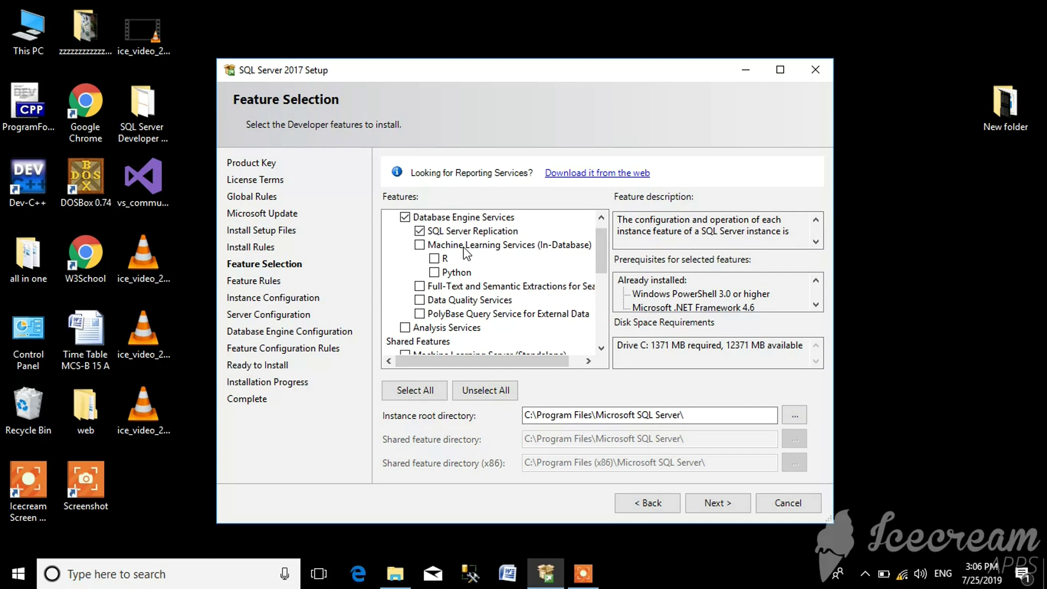
left_click_drag(604, 255, 608, 272)
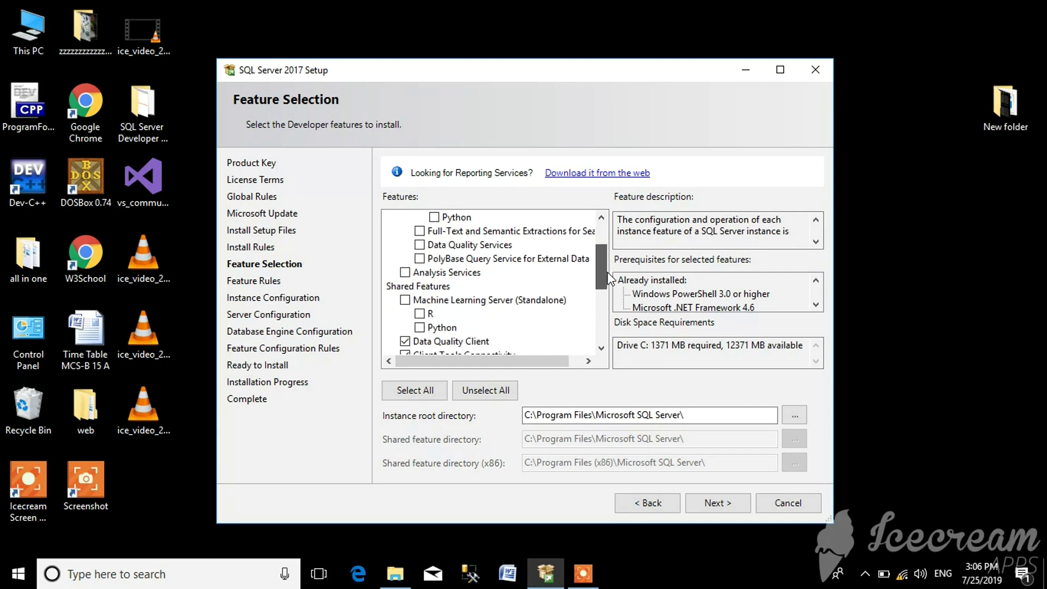
left_click(419, 258)
left_click_drag(601, 273, 605, 307)
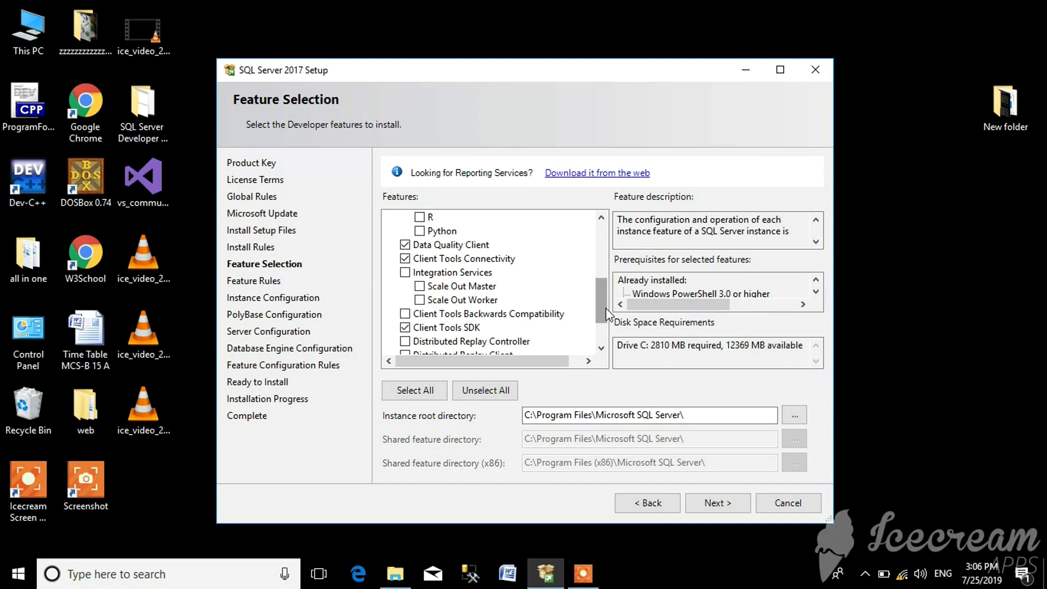
left_click(405, 314)
left_click_drag(604, 305, 610, 326)
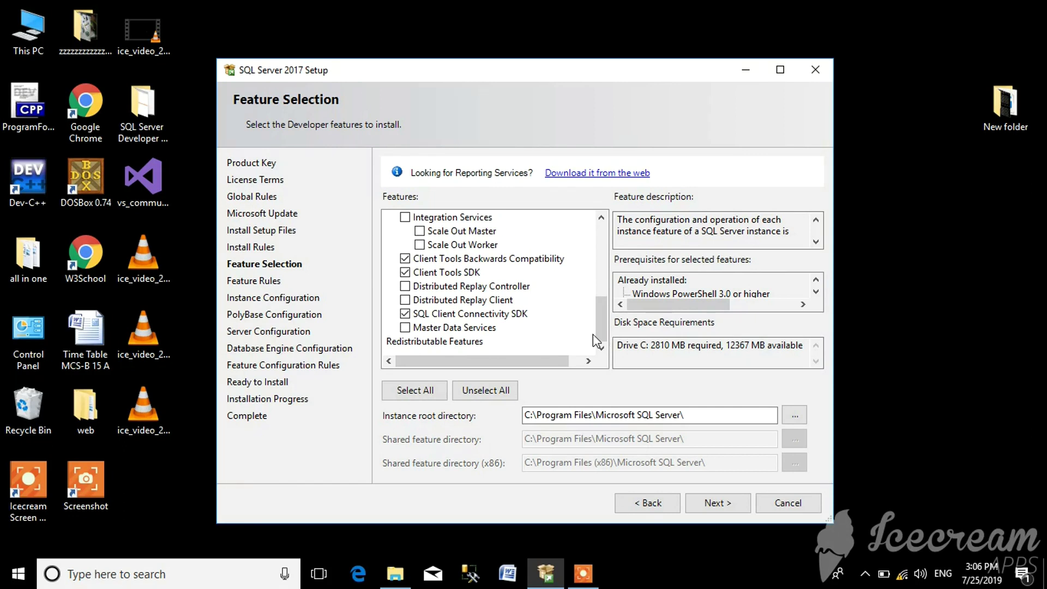
left_click(718, 505)
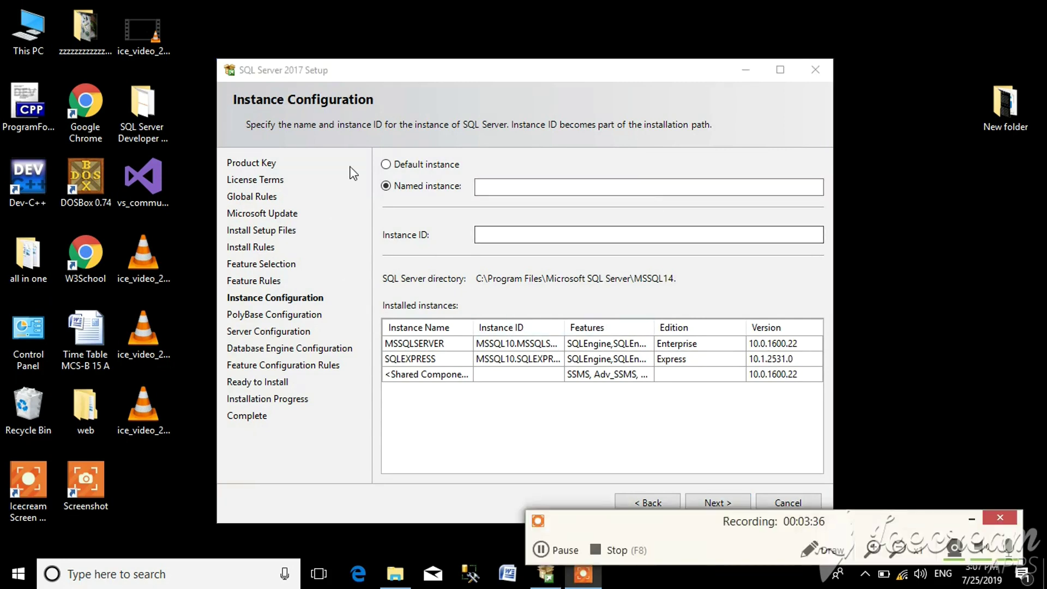
- Set named instance ZISH with instance ID zish after the default instance fails validation
left_click(479, 188)
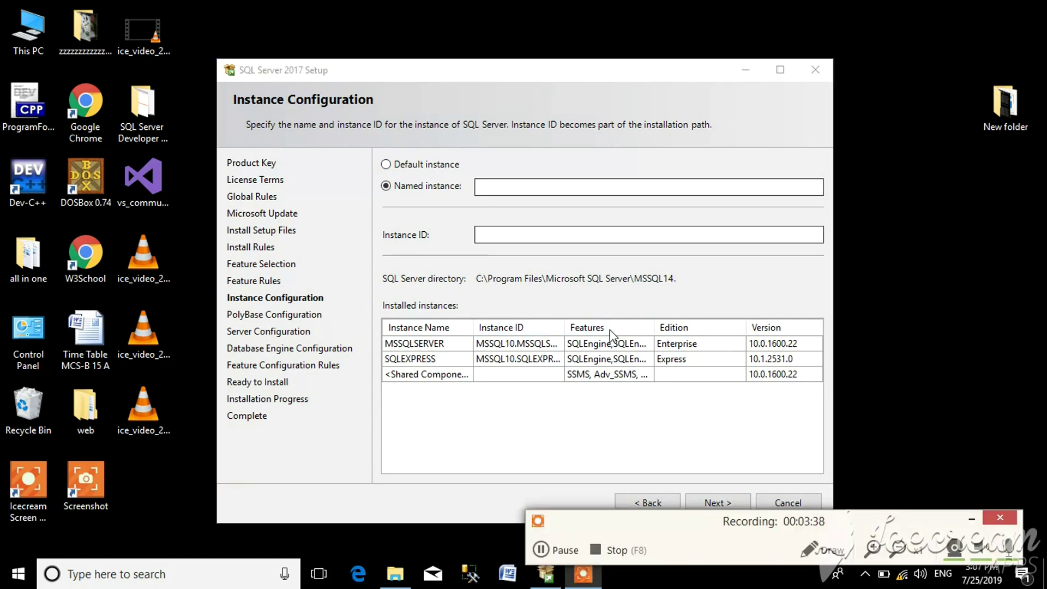
left_click(967, 519)
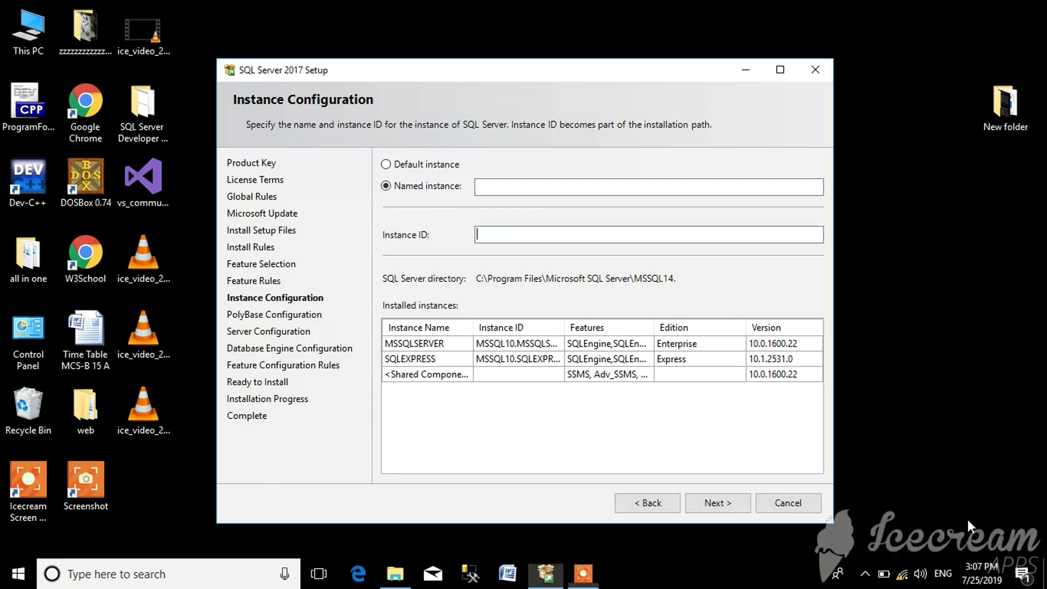
left_click(719, 501)
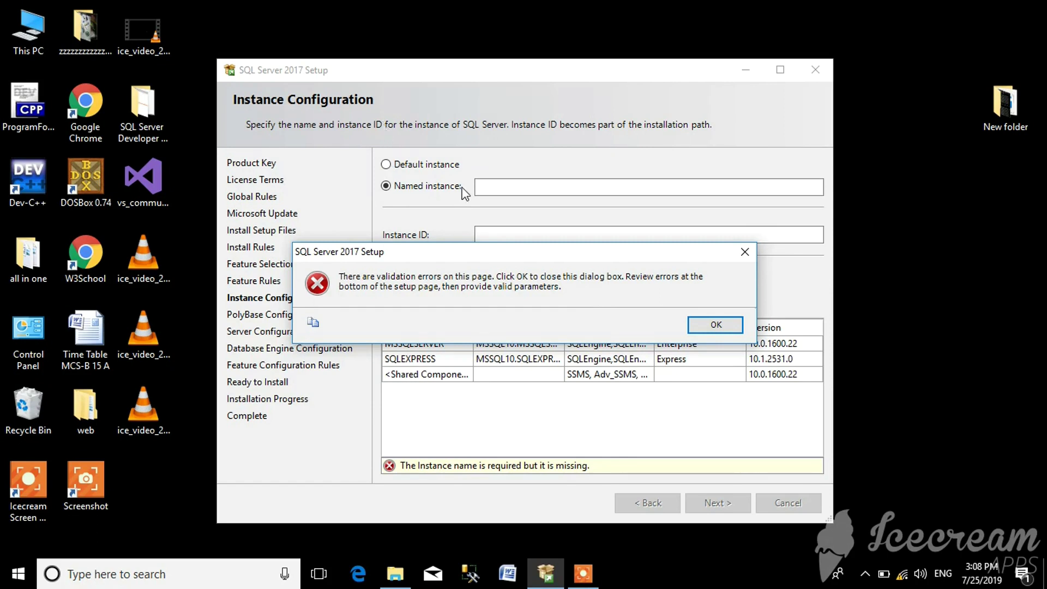
left_click(711, 323)
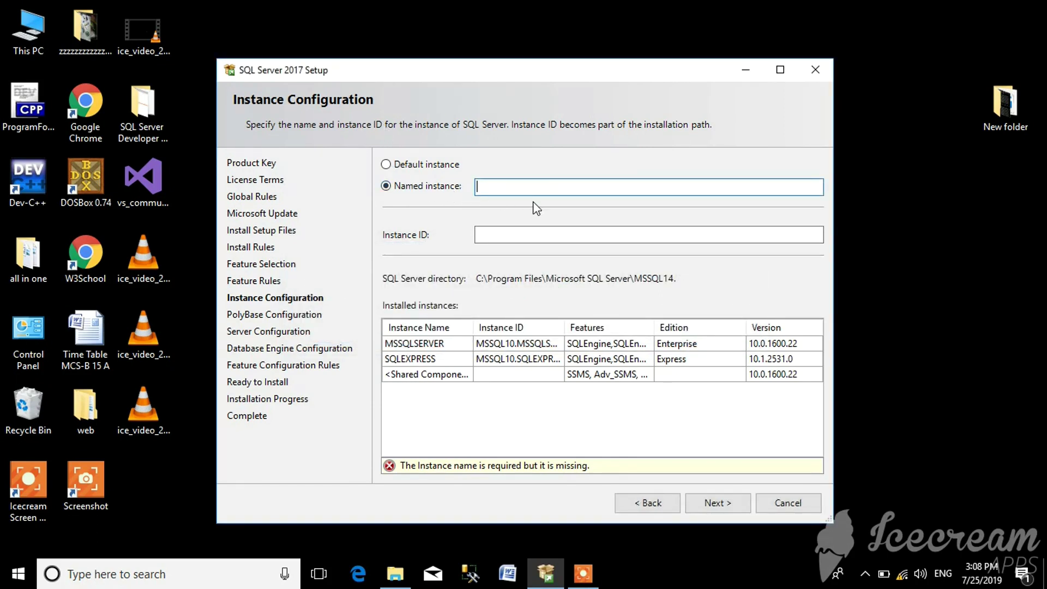
left_click(386, 165)
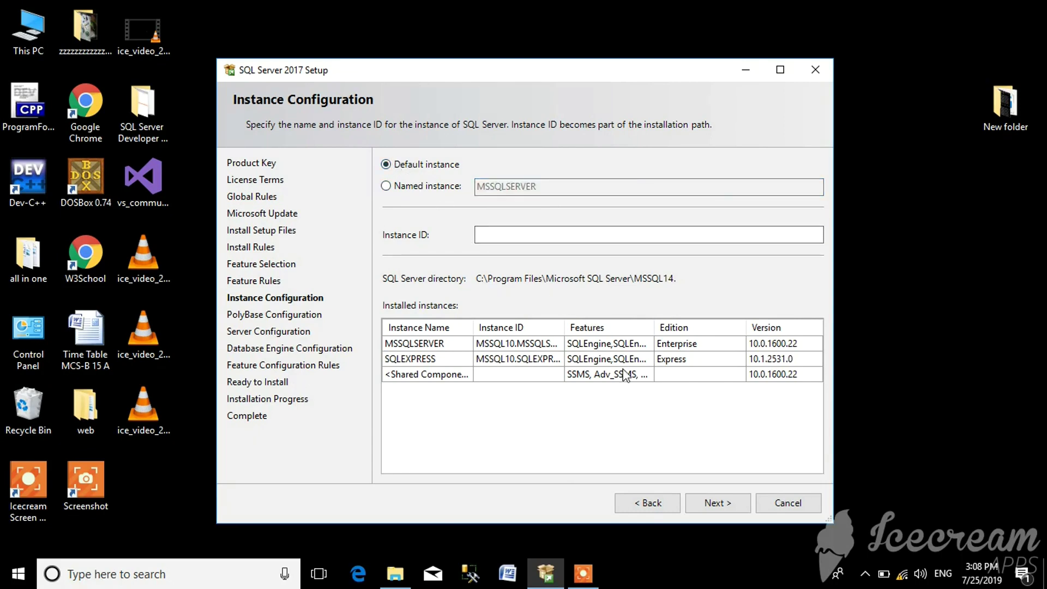
left_click(720, 501)
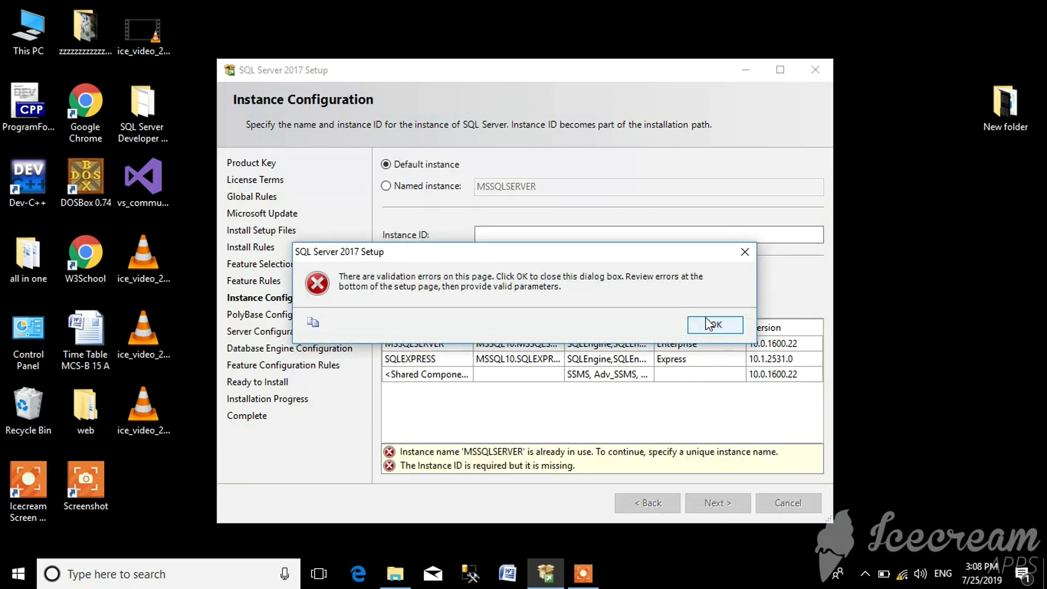
left_click(707, 323)
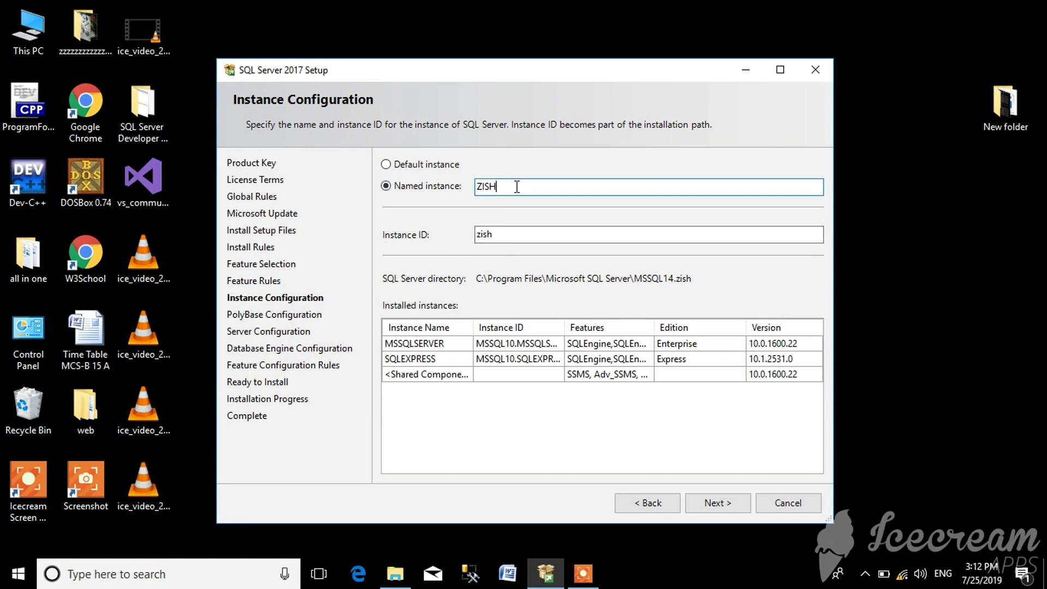
left_click(522, 230)
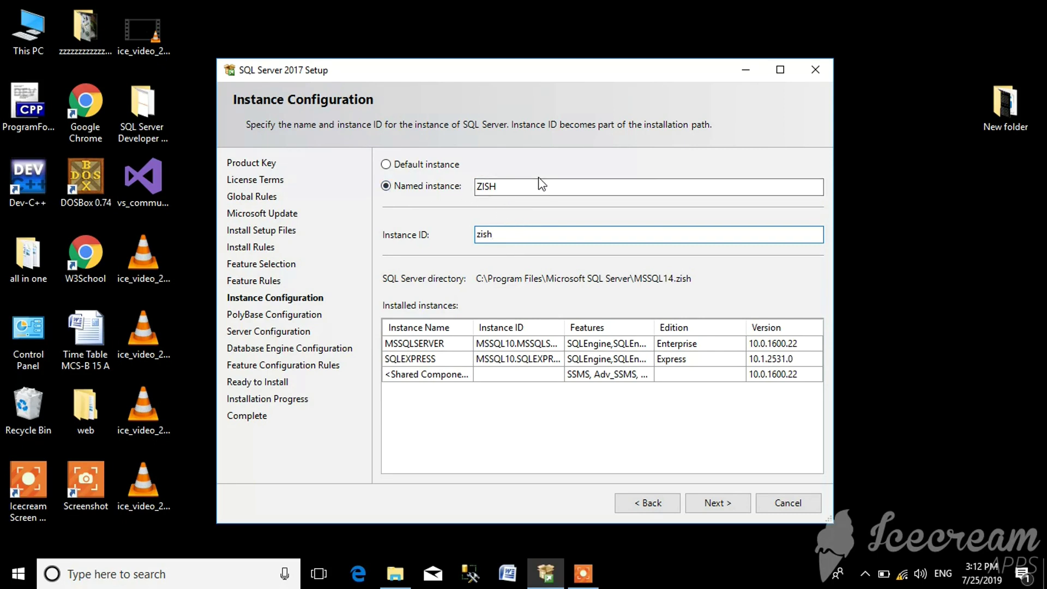
left_click(508, 185)
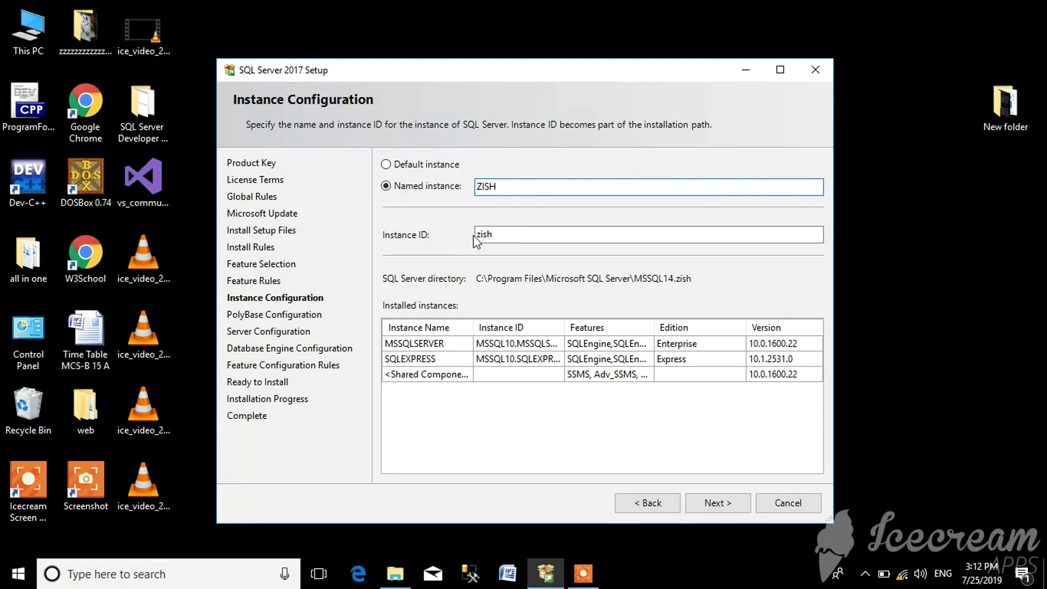
left_click(497, 235)
- Continue through Instance, standalone PolyBase and default Server Configuration pages unchanged
left_click(721, 504)
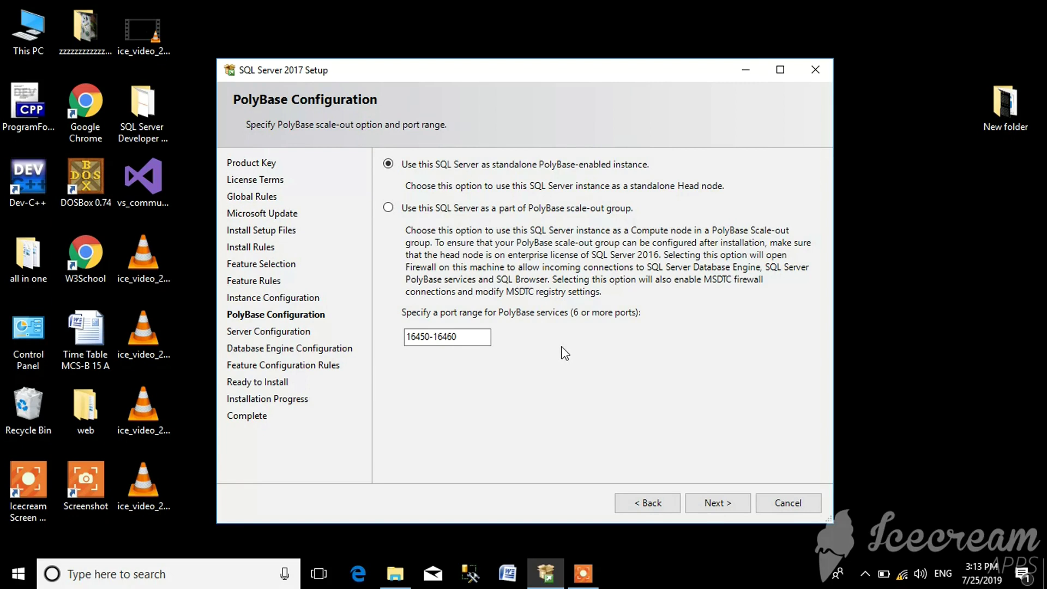
left_click(720, 504)
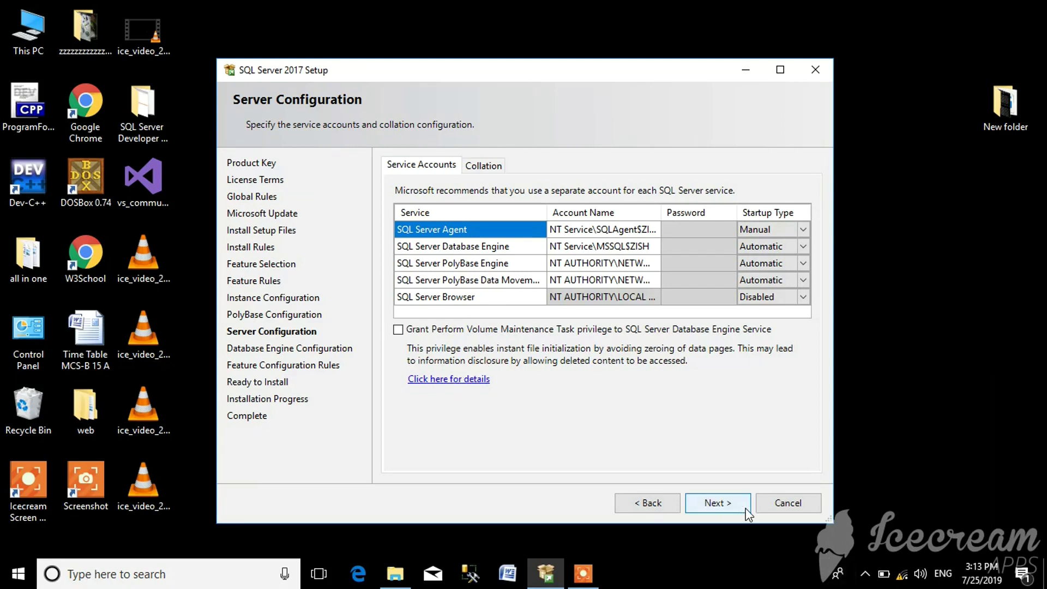
left_click(734, 504)
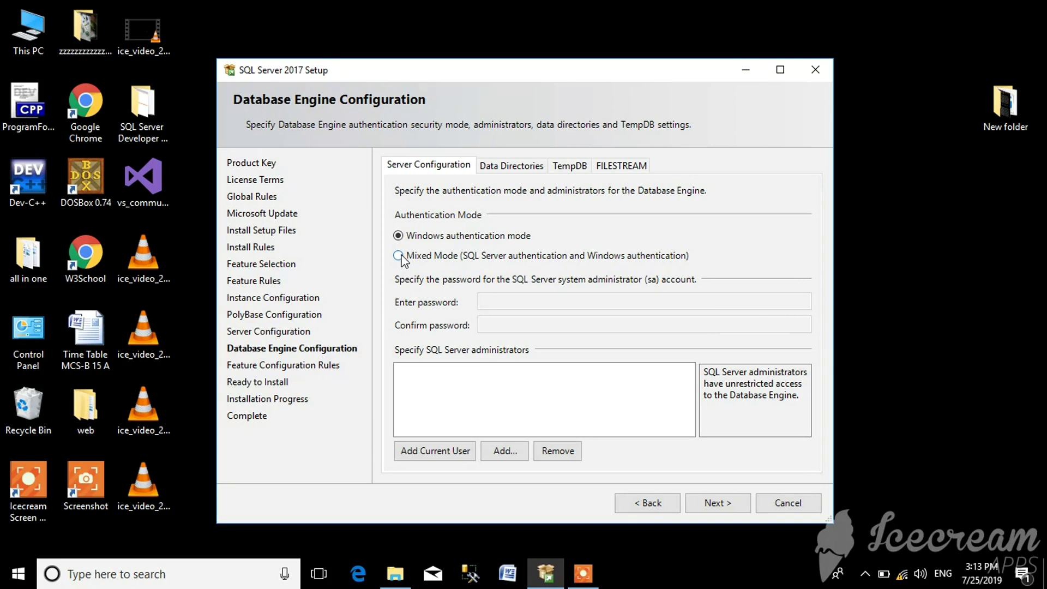
- Choose Mixed Mode authentication, then enter and confirm the sa password
left_click(401, 259)
left_click(512, 299)
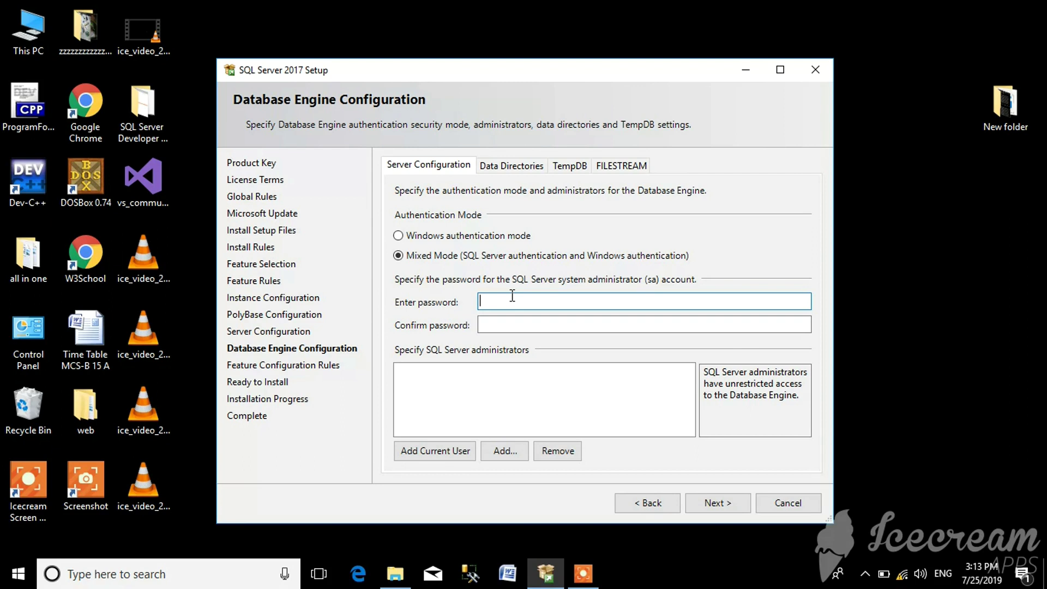
type("1234")
left_click(524, 322)
type("1234")
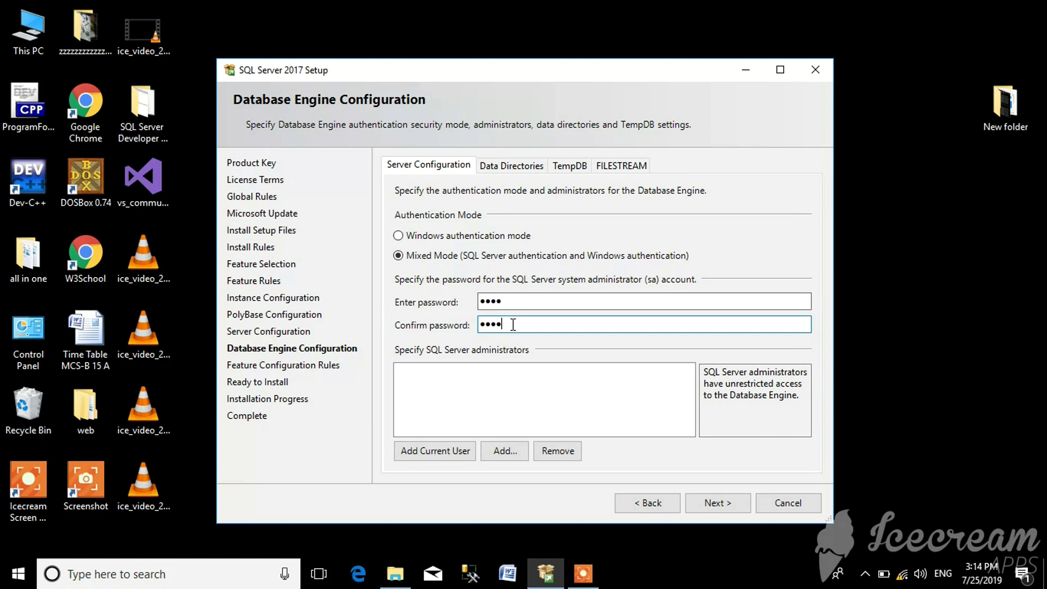
left_click(710, 505)
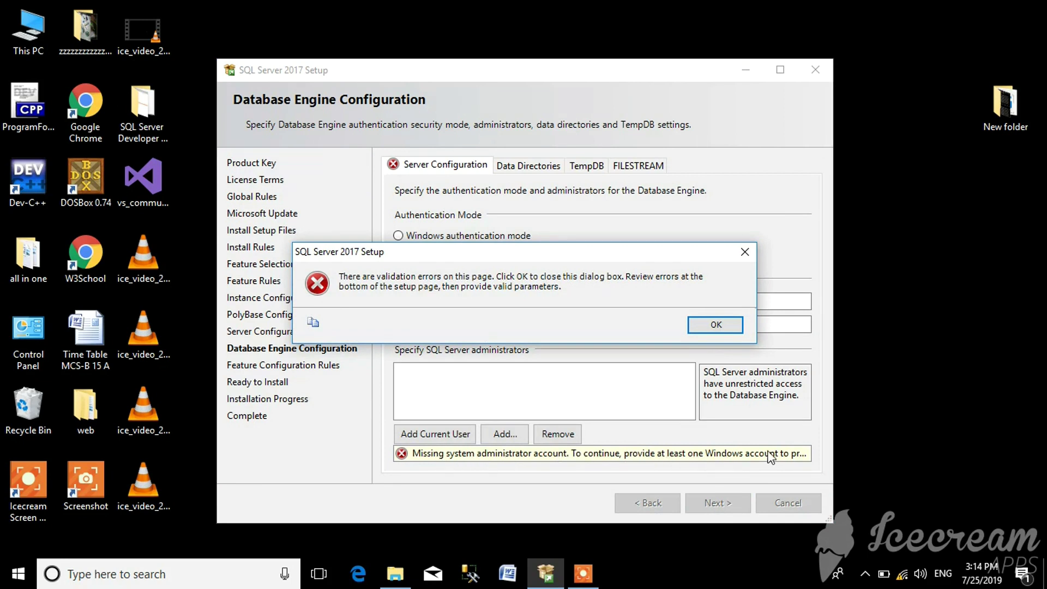
- Dismiss the missing-administrator error, add the current user as administrator, and reach Ready to Install
left_click(697, 326)
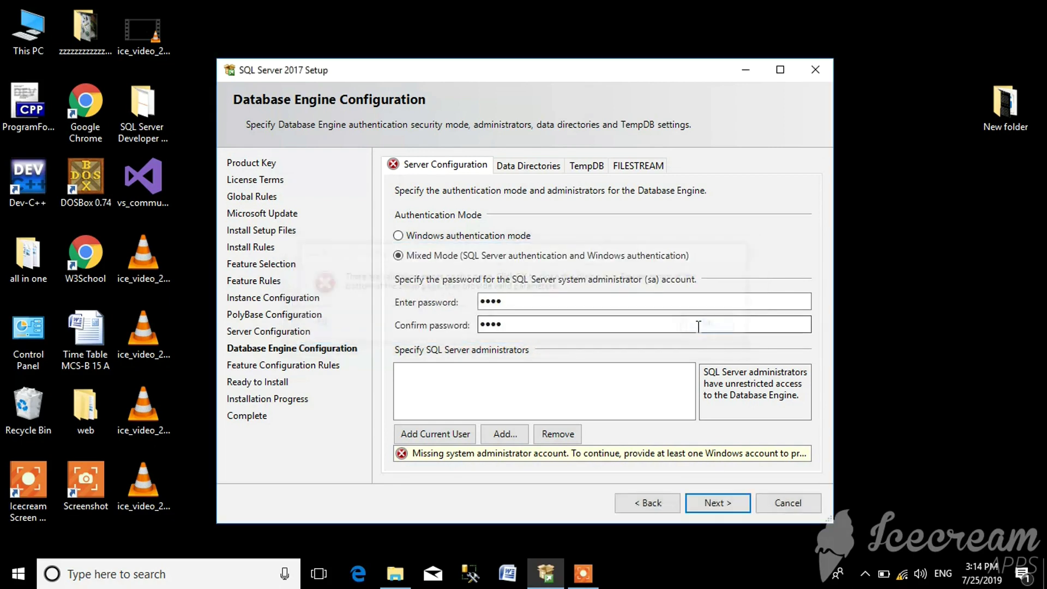
left_click(594, 577)
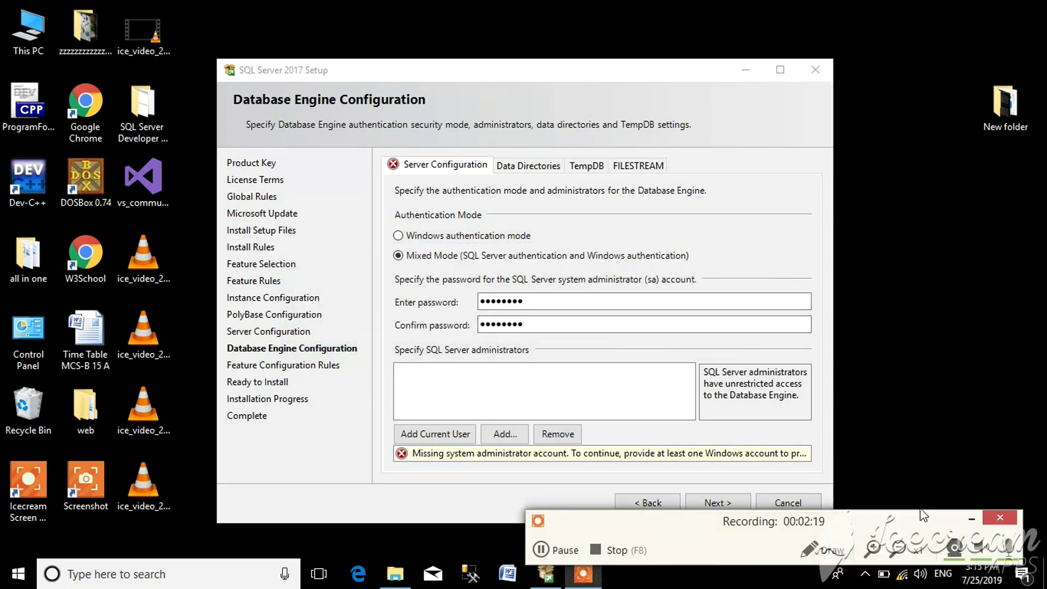
left_click(979, 513)
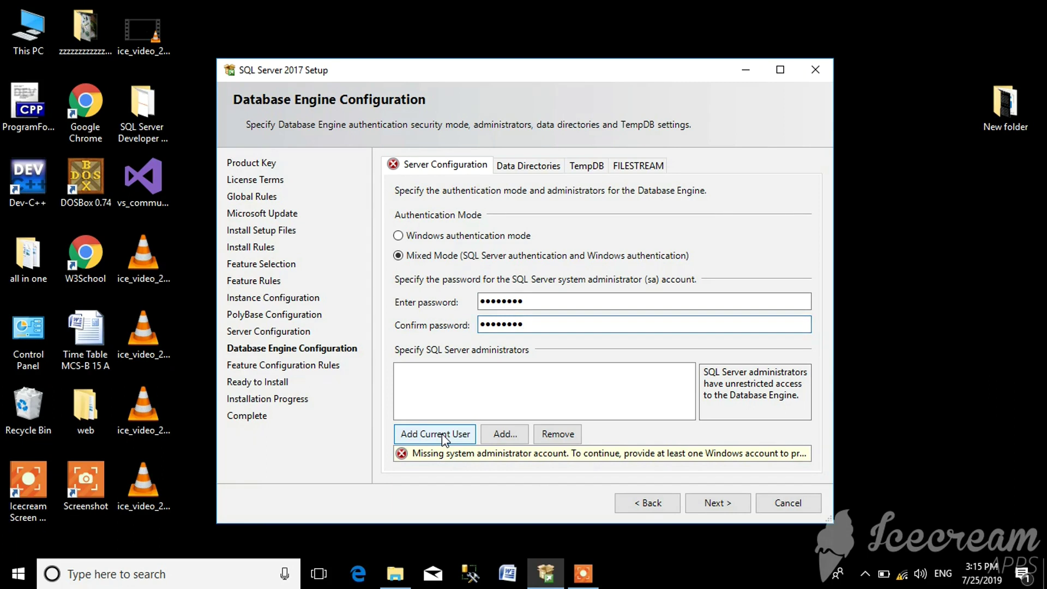
left_click(442, 433)
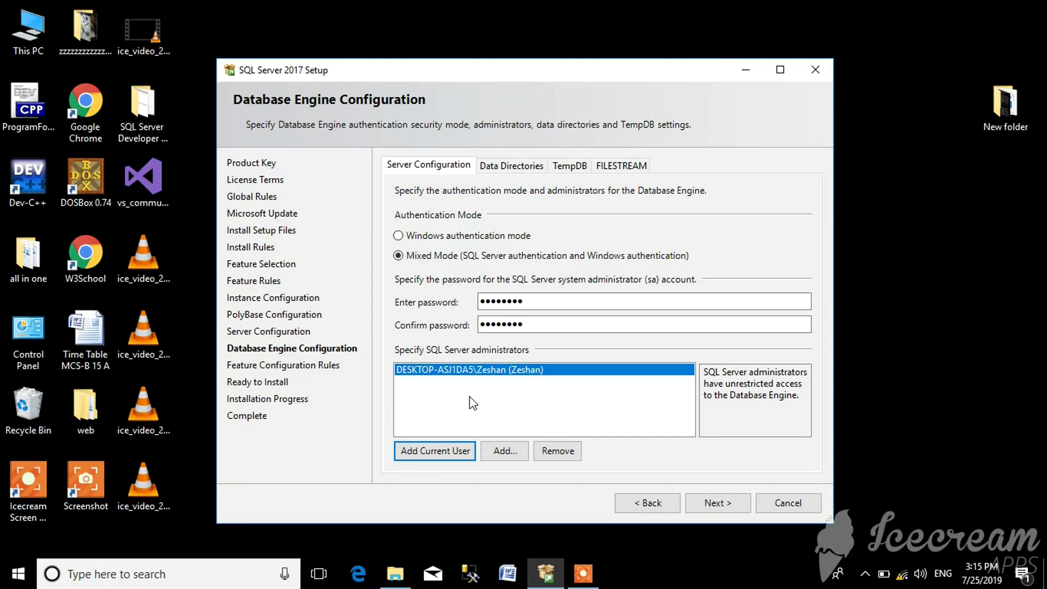
left_click(457, 452)
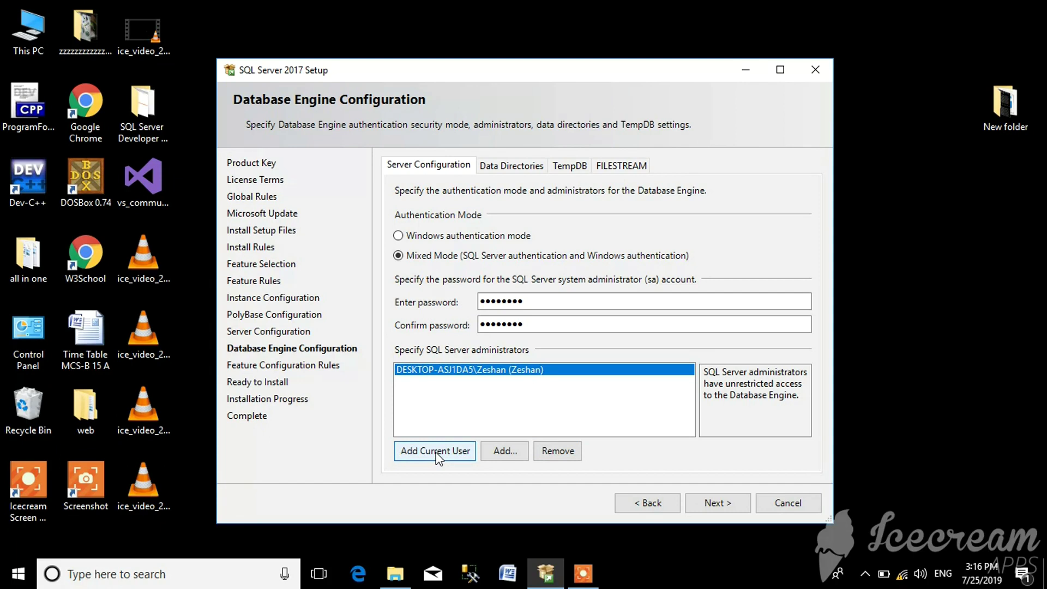
left_click(706, 502)
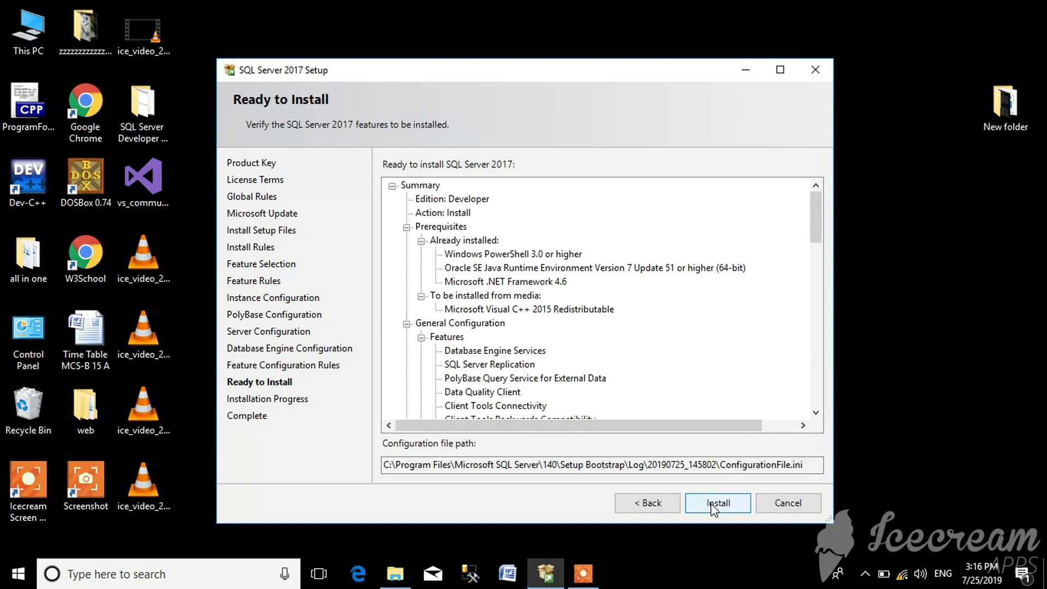
- Run the SQL Server 2017 installation until the Complete page shows every feature Succeeded
left_click(712, 505)
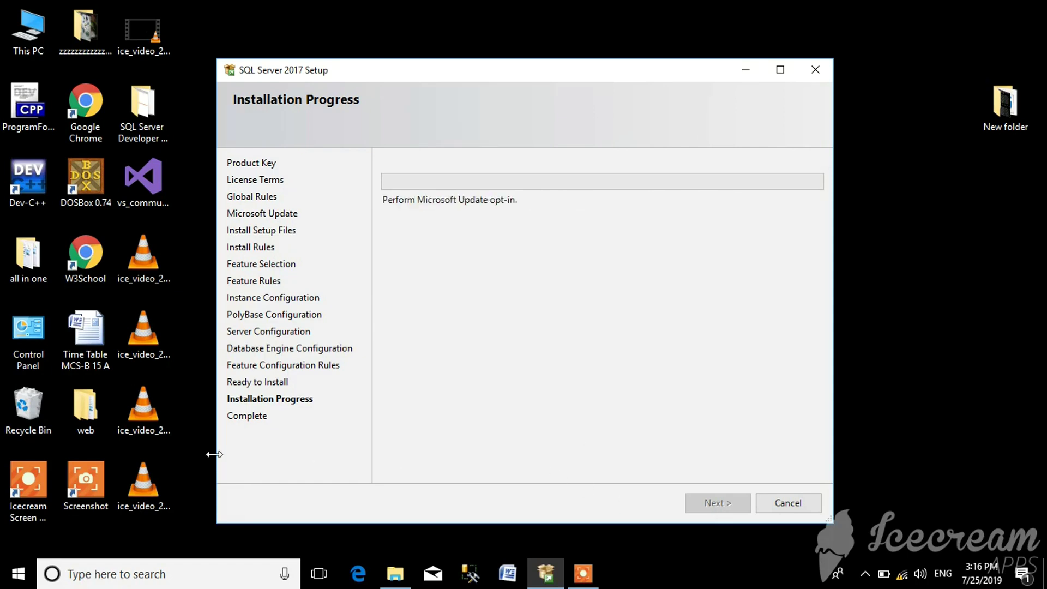
mouse_move(597, 586)
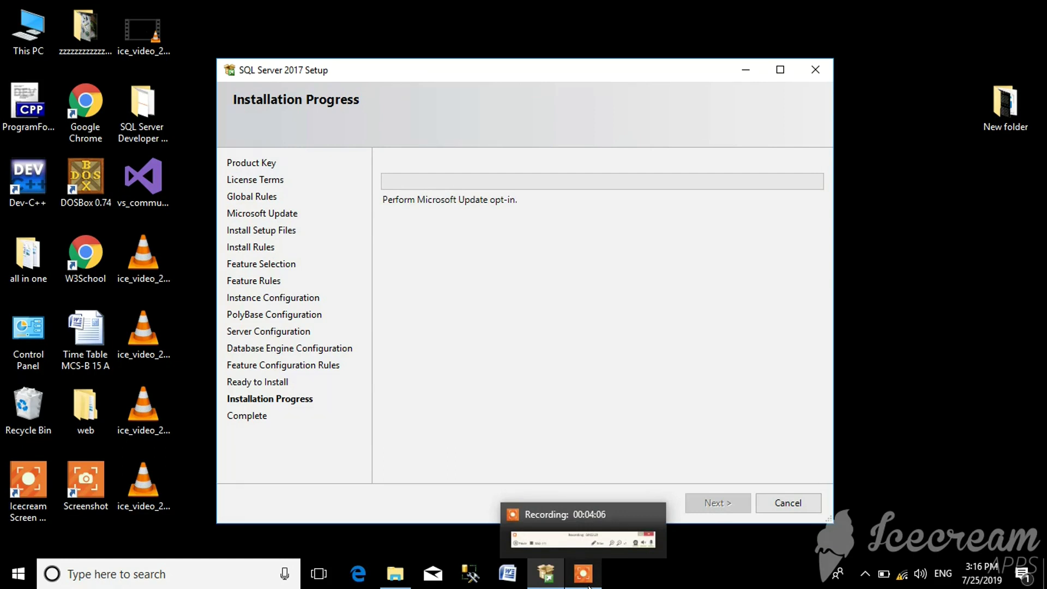
left_click(589, 586)
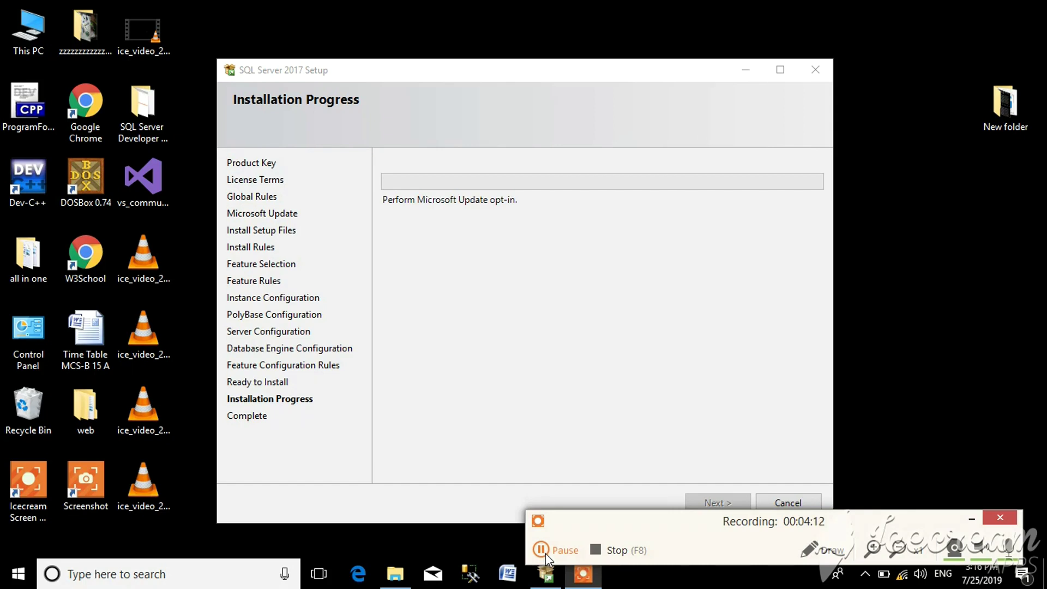
left_click(545, 553)
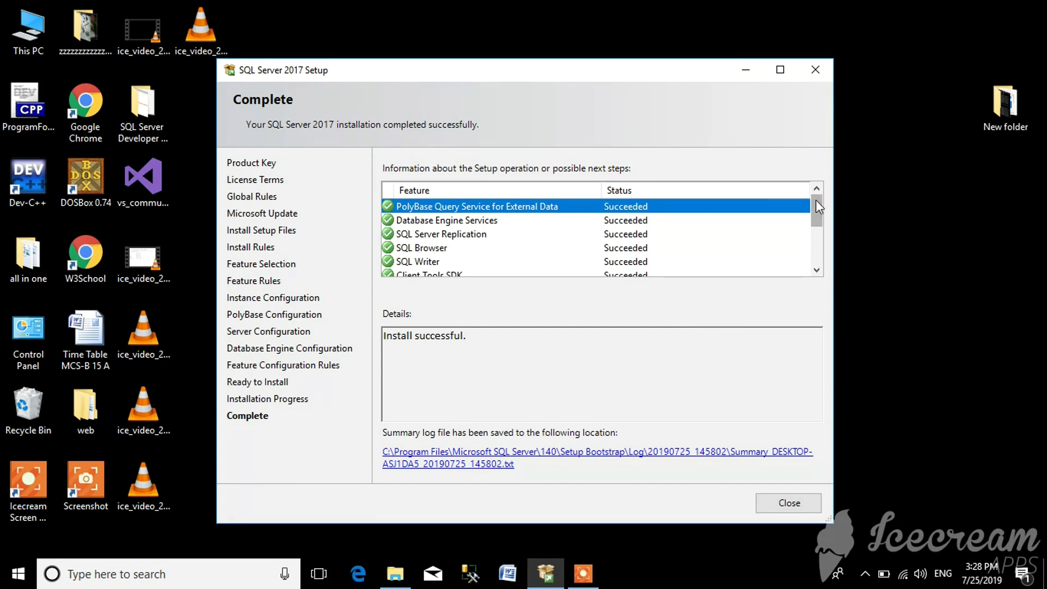
- Scroll the feature status list to review the Succeeded results
left_click_drag(814, 199, 824, 249)
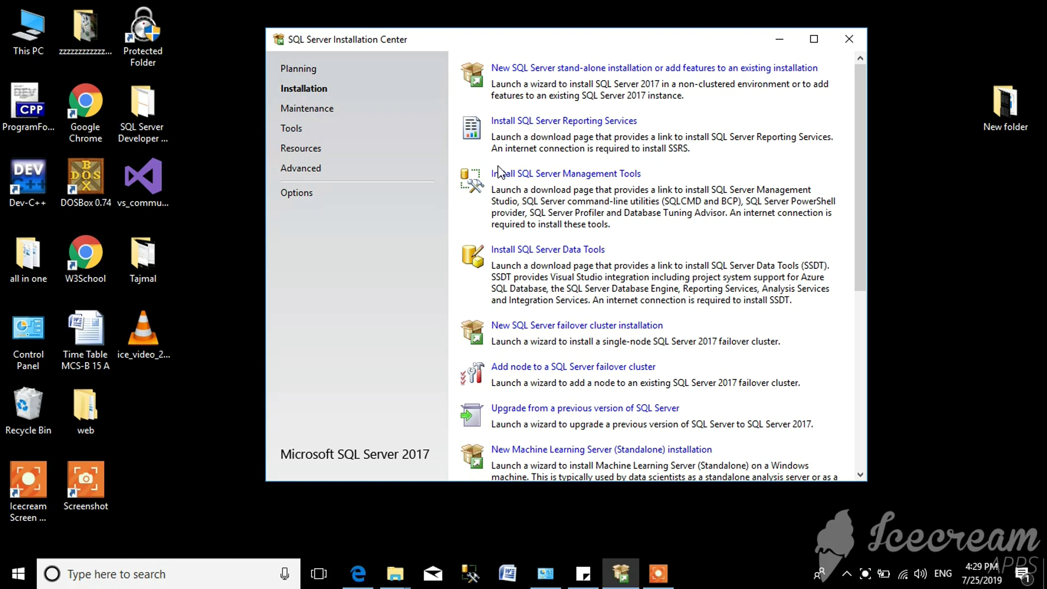
- Open the Download SSMS page from the Installation page's 'Install SQL Server Management Tools' link
left_click(183, 581)
type("s")
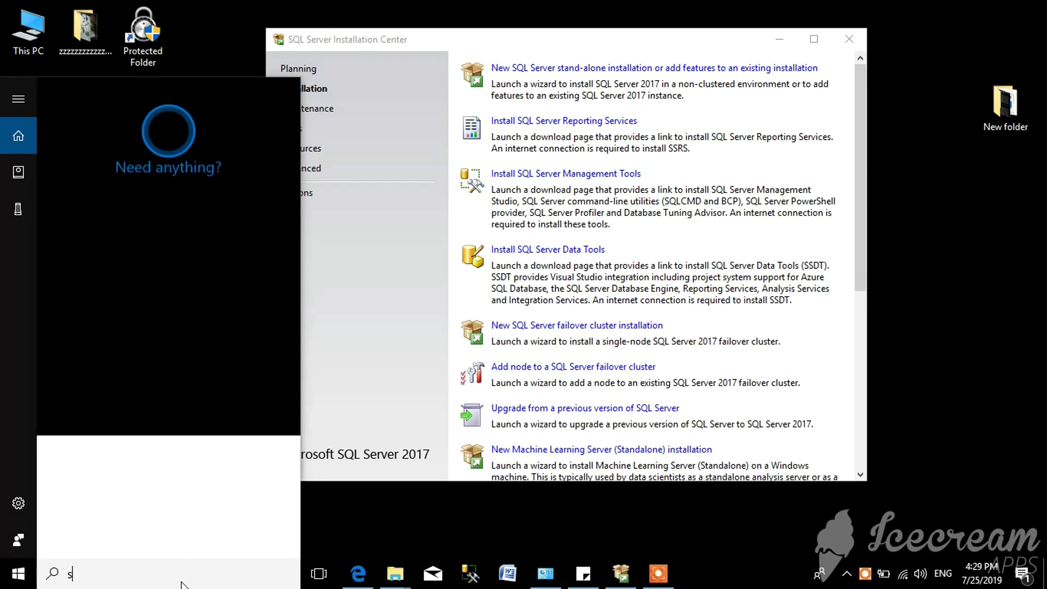
type("ql")
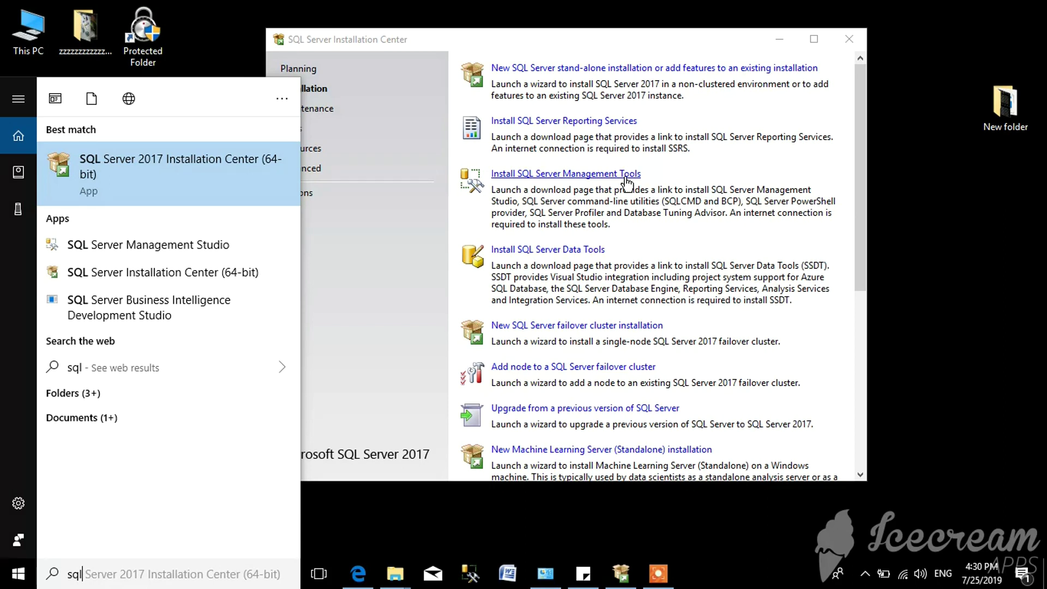
left_click(244, 34)
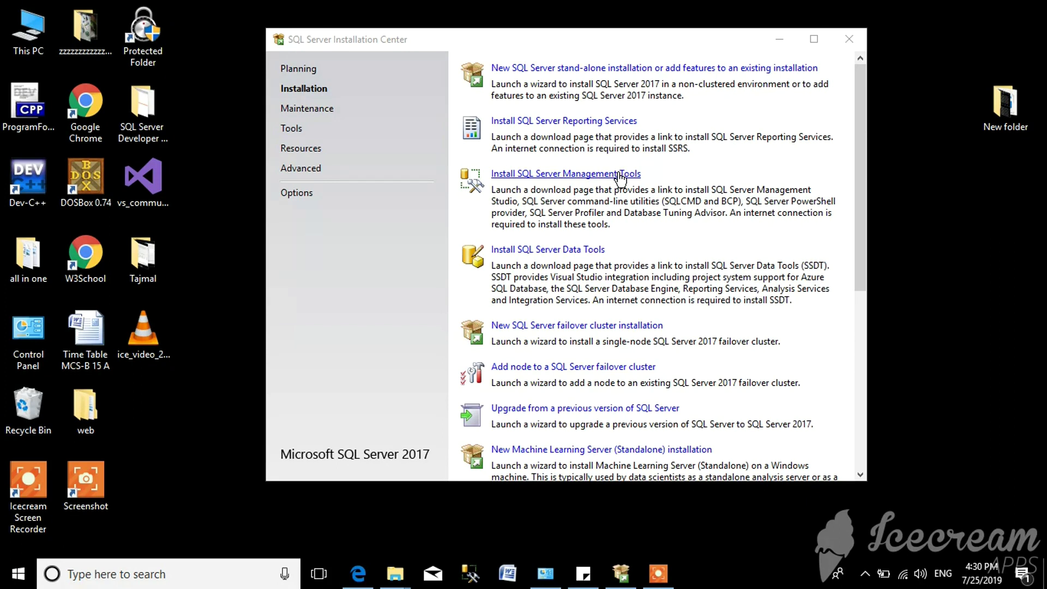
left_click(315, 92)
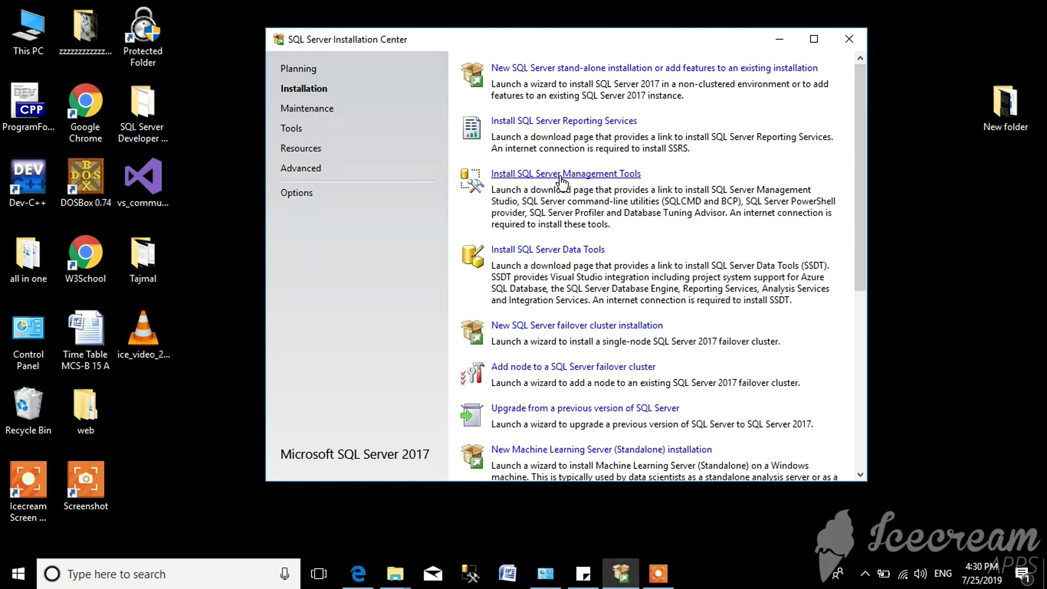
left_click(562, 174)
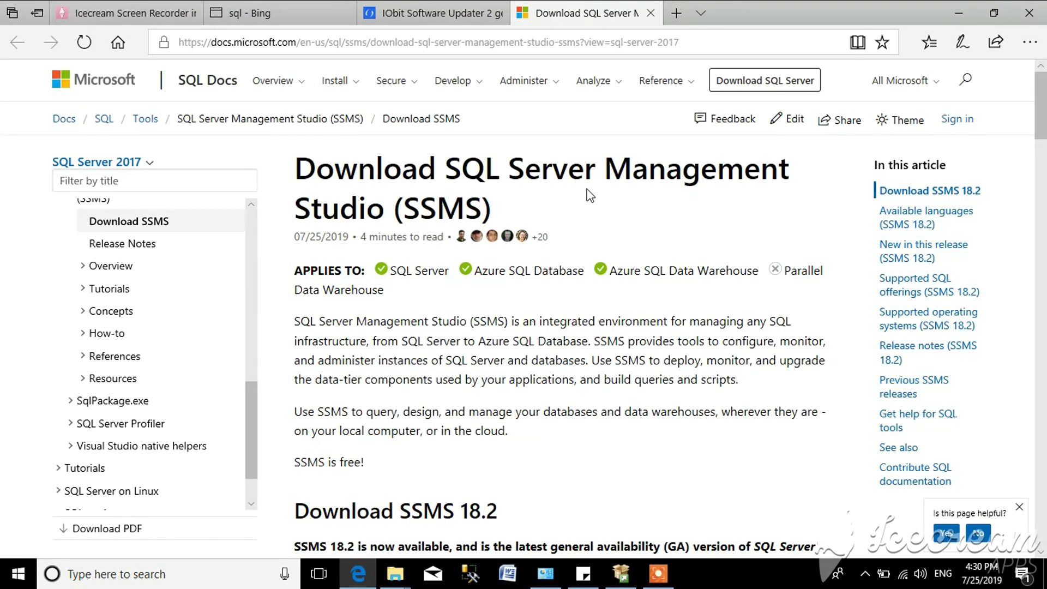
left_click_drag(1041, 101, 1044, 147)
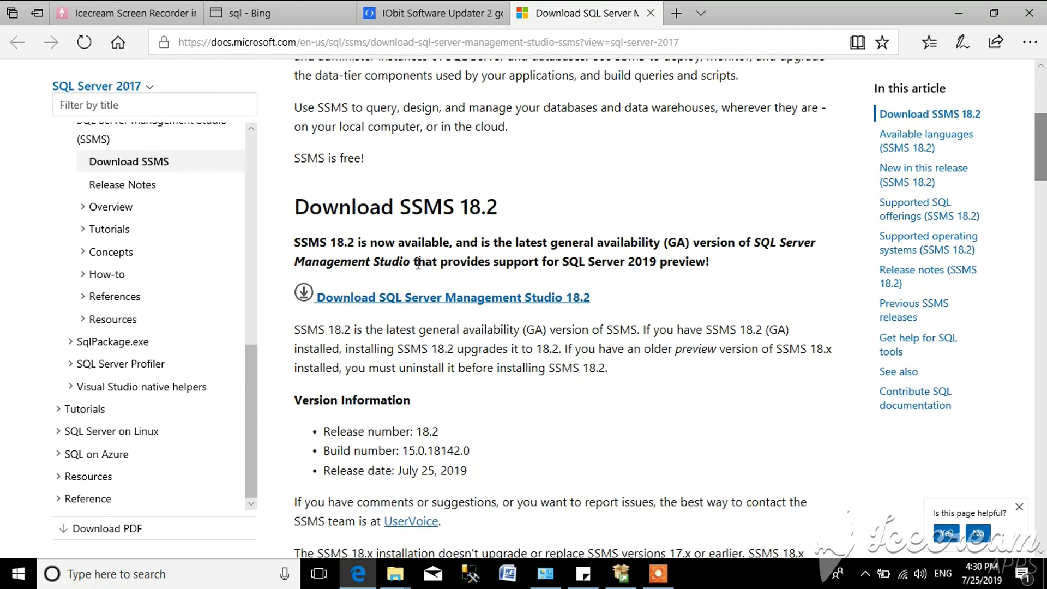
left_click(434, 301)
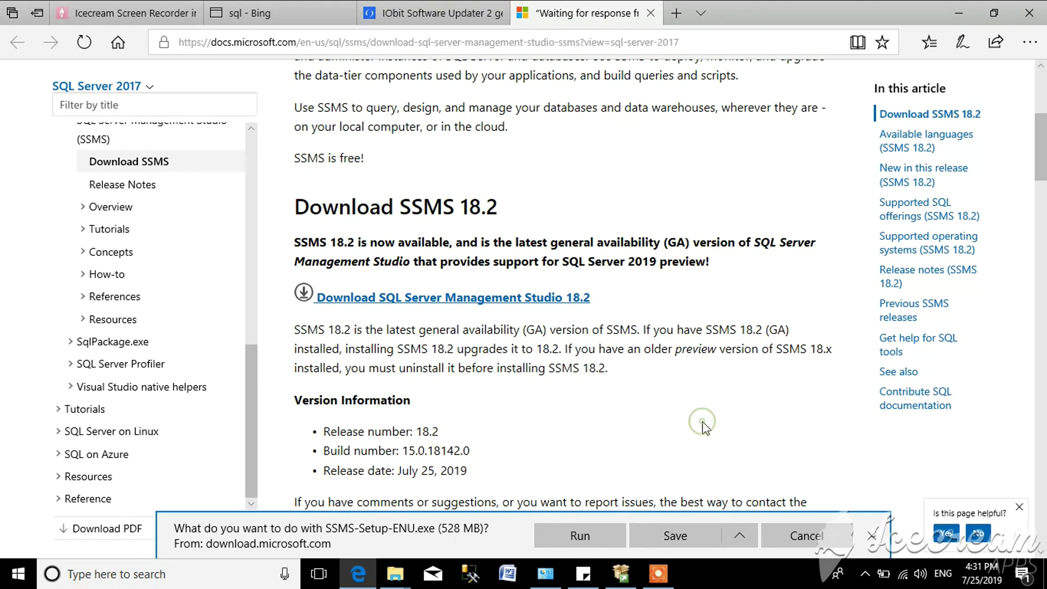
left_click(872, 536)
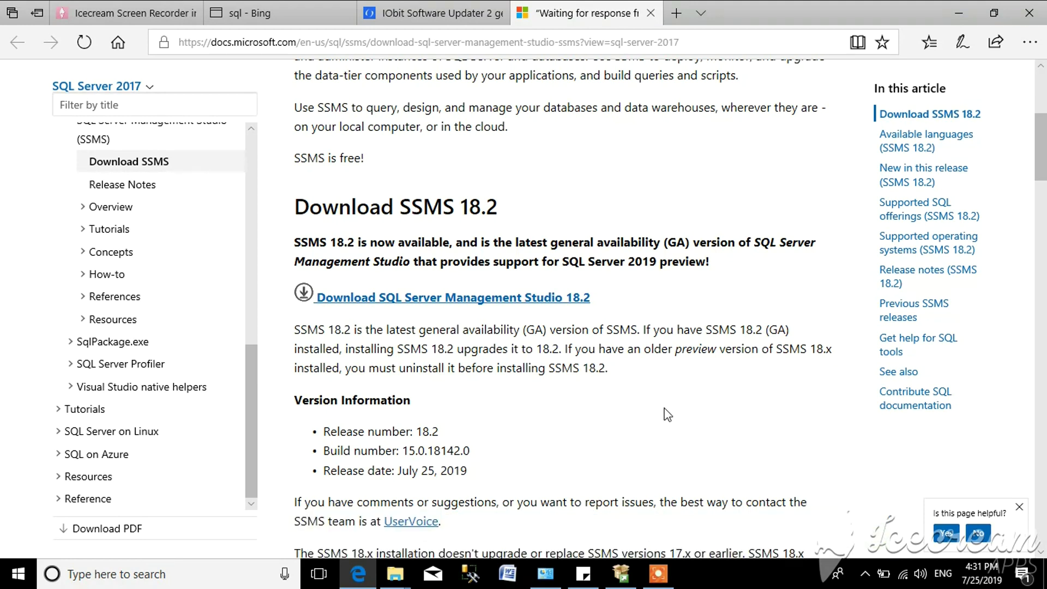
- Launch SSMS-Setup-ENU from the desktop's SQL Server Developer folder
left_click(958, 13)
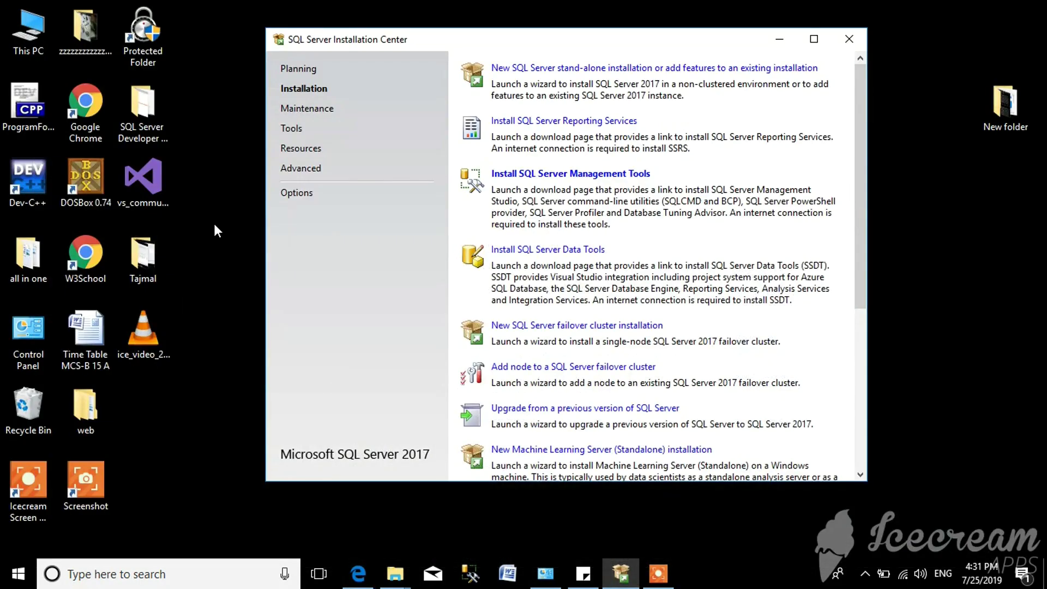
double_click(141, 133)
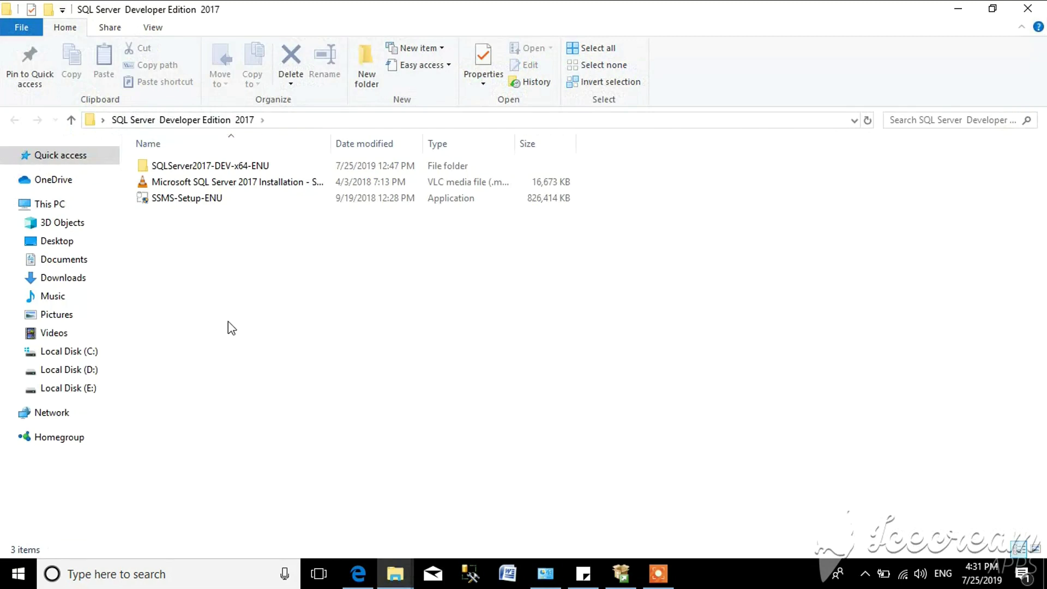
double_click(170, 200)
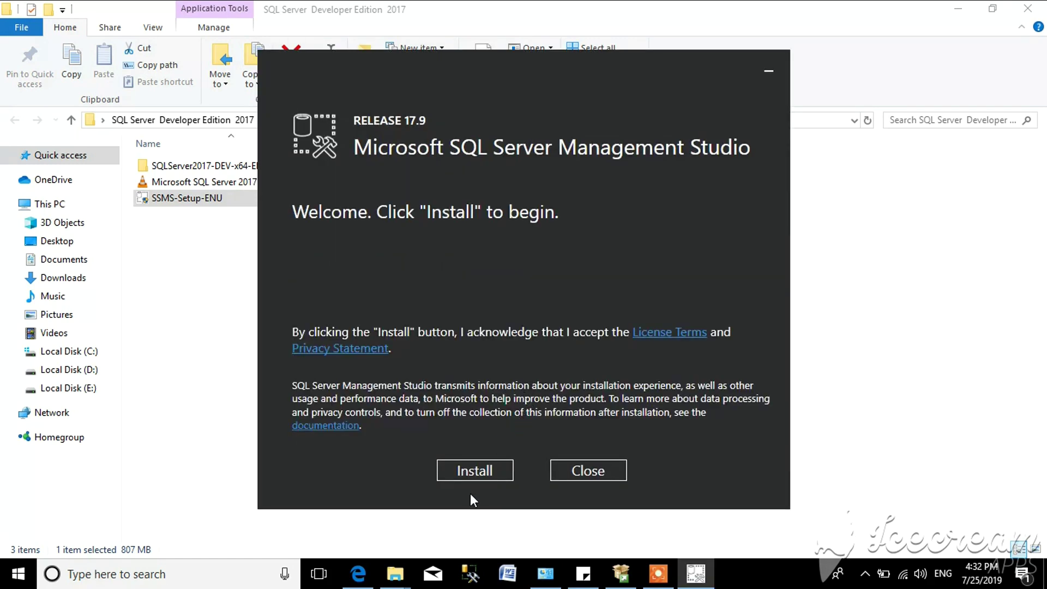
- Install Management Studio 17.9 and close the completed setup window
left_click(474, 475)
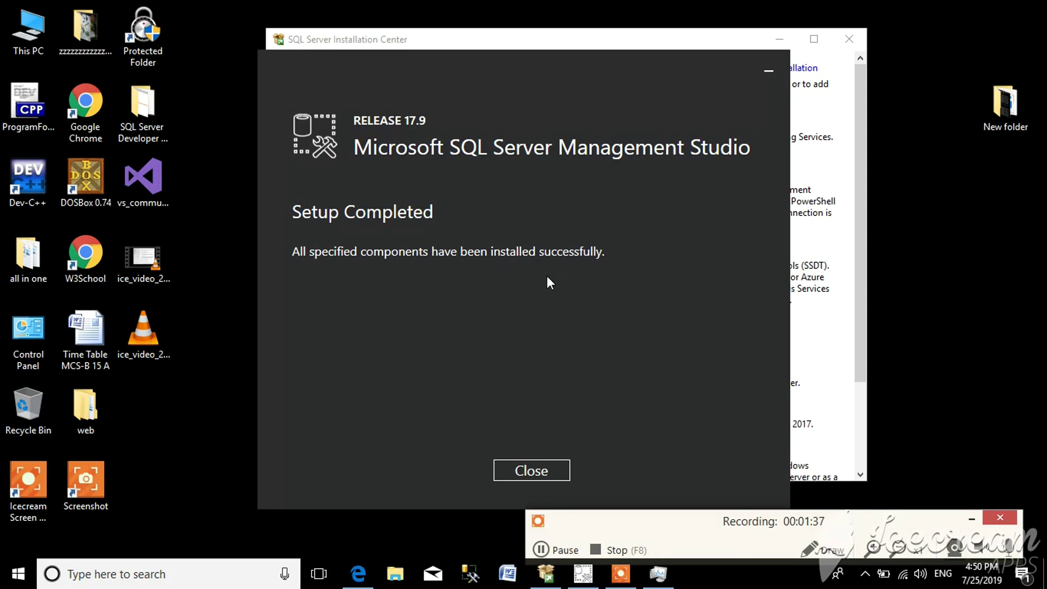
left_click(529, 470)
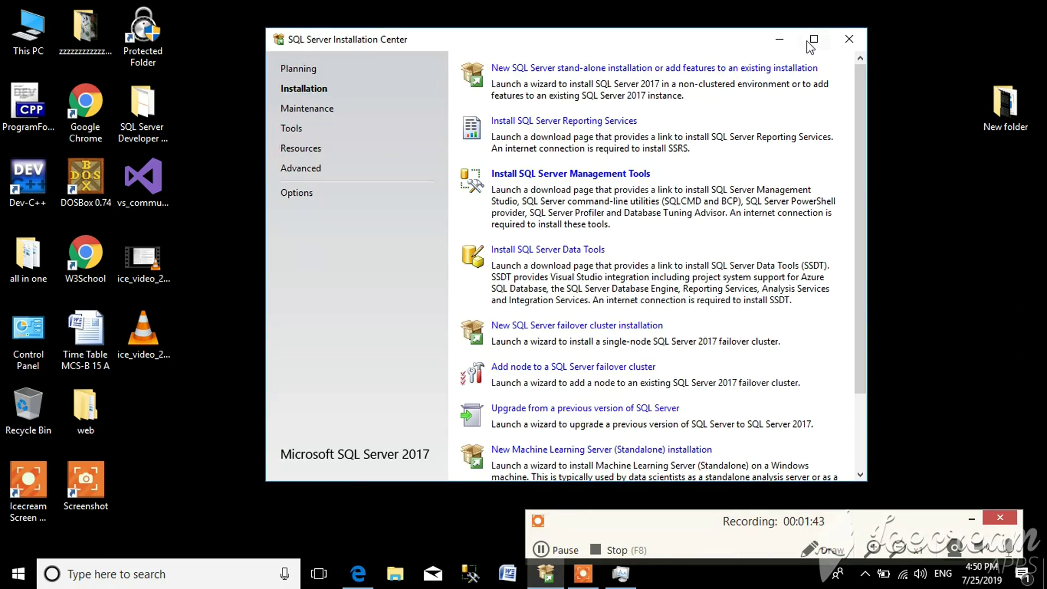
- Close the Installation Center and start SQL Server Management Studio 17 via Windows search for 'sql'
left_click(847, 46)
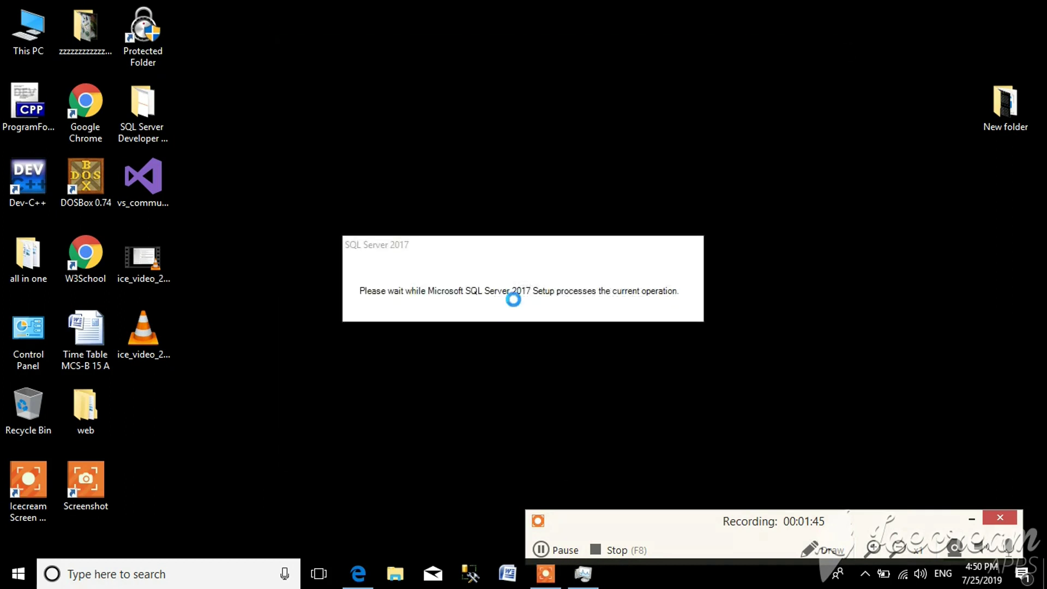
left_click(157, 581)
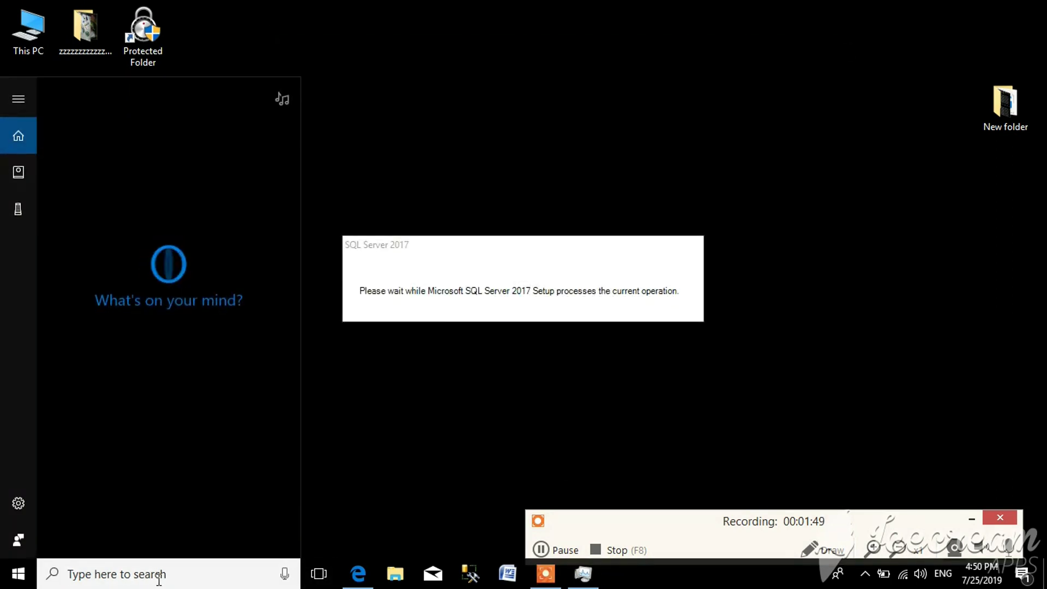
type("s")
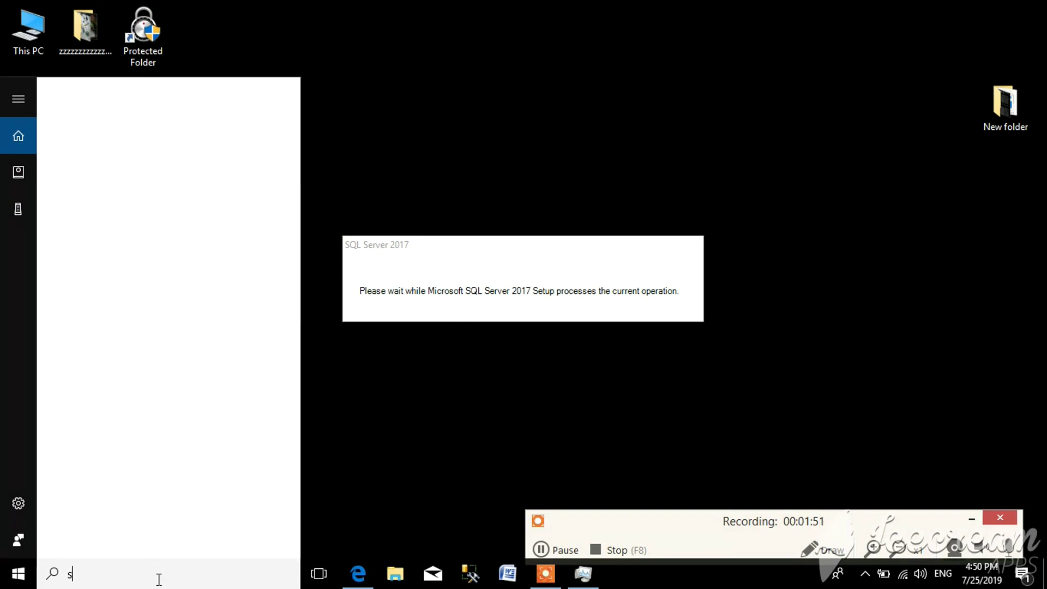
type("ql")
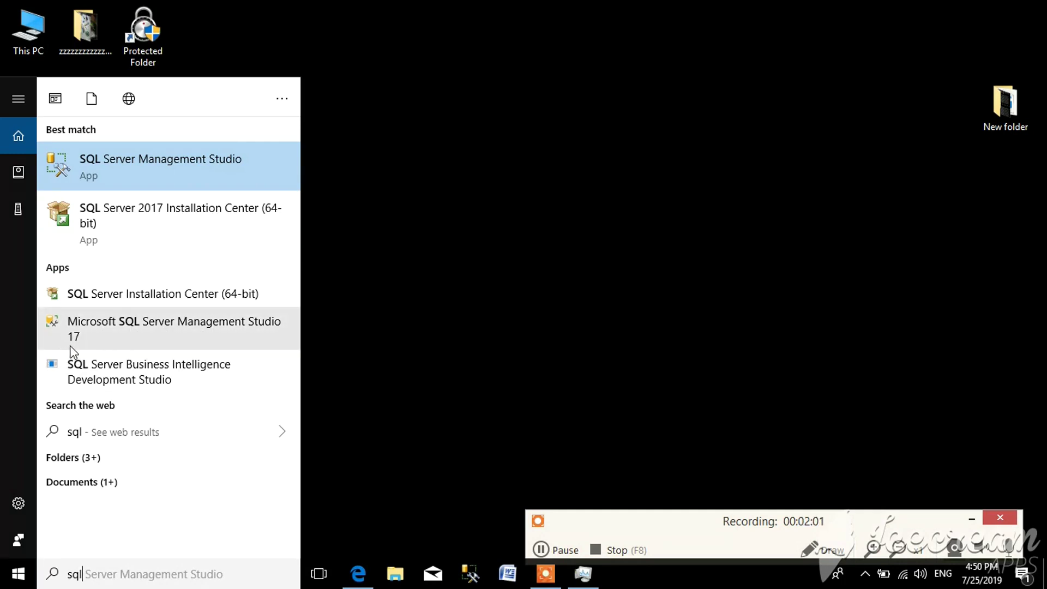
left_click(140, 328)
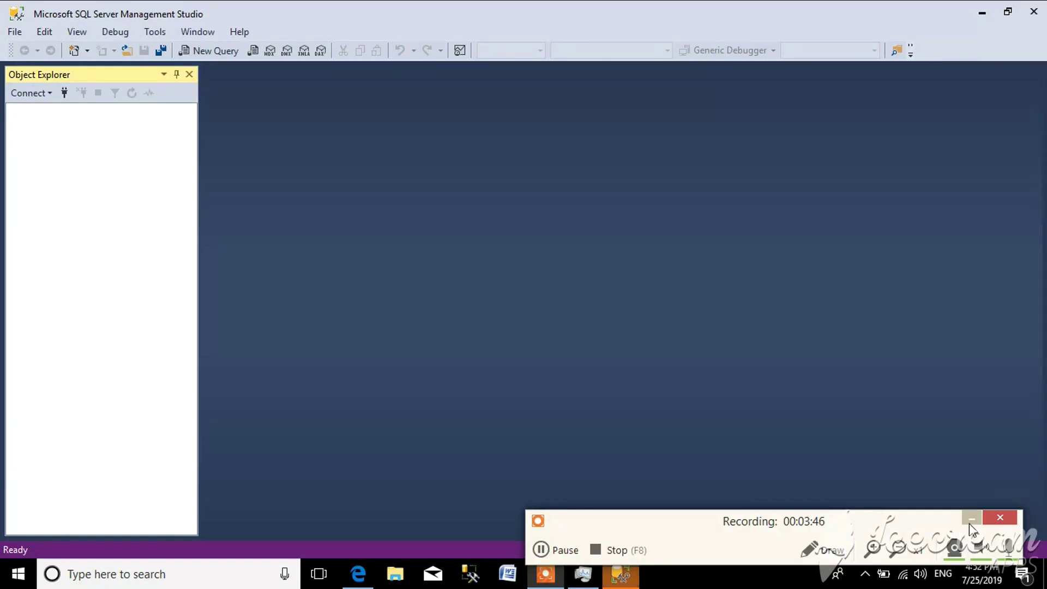
- In Connect to Server, keep ZIISH as the server and choose SQL Server Authentication
left_click(970, 521)
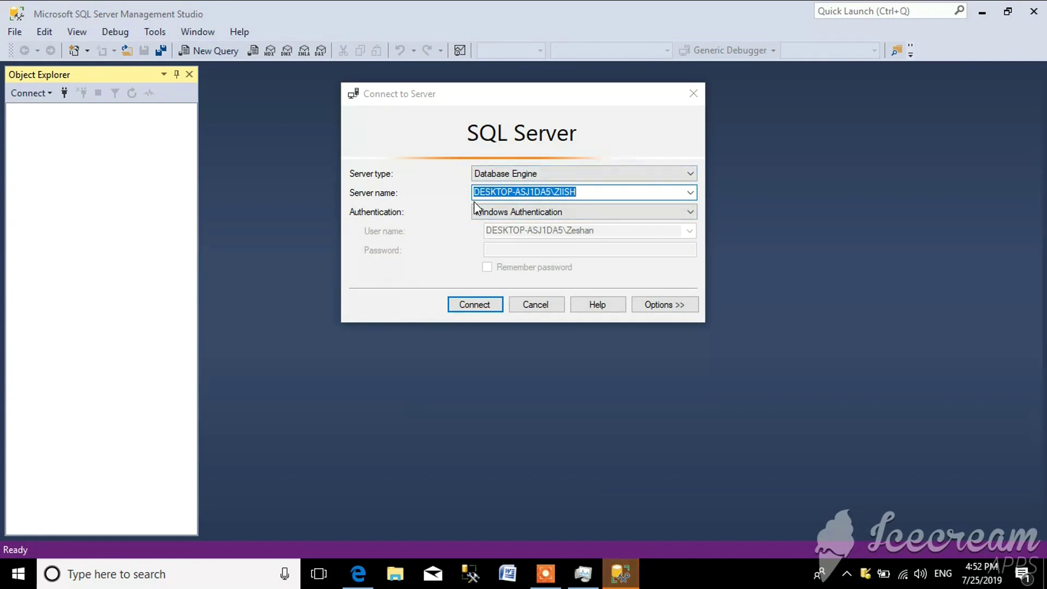
left_click(690, 193)
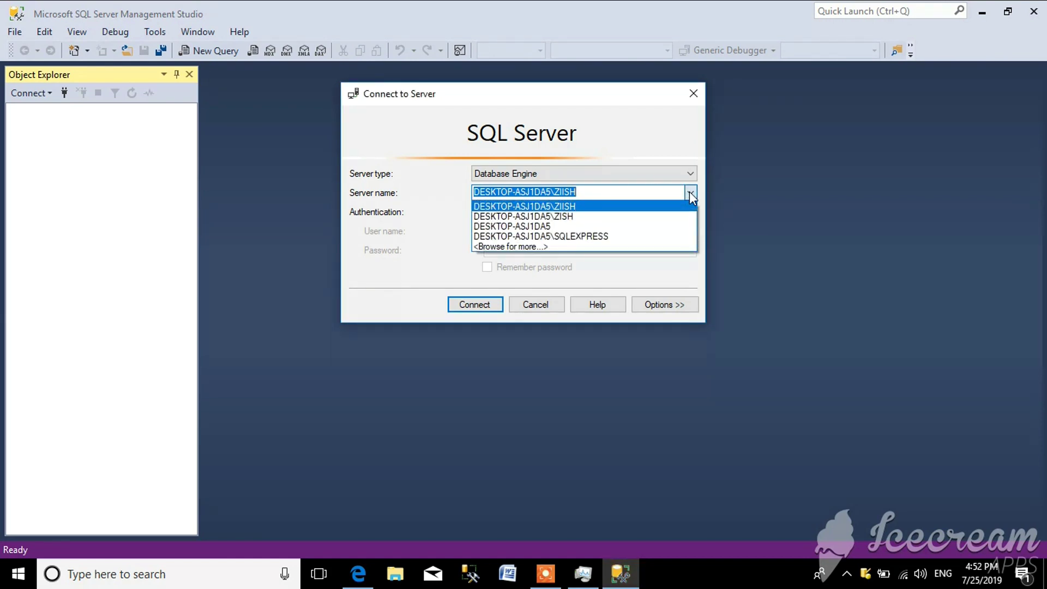
left_click(690, 191)
left_click(672, 212)
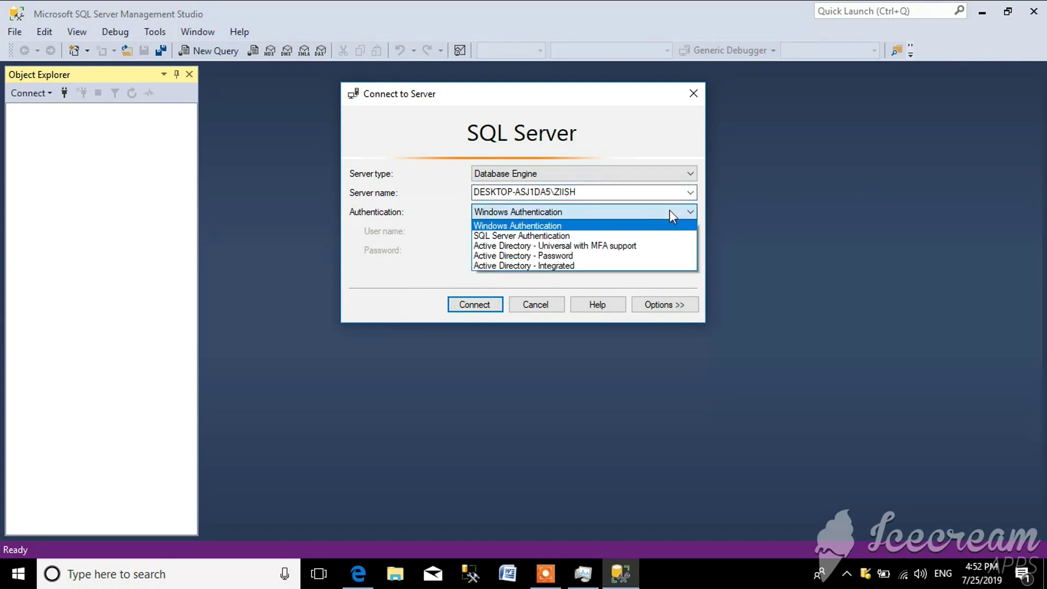
left_click(604, 194)
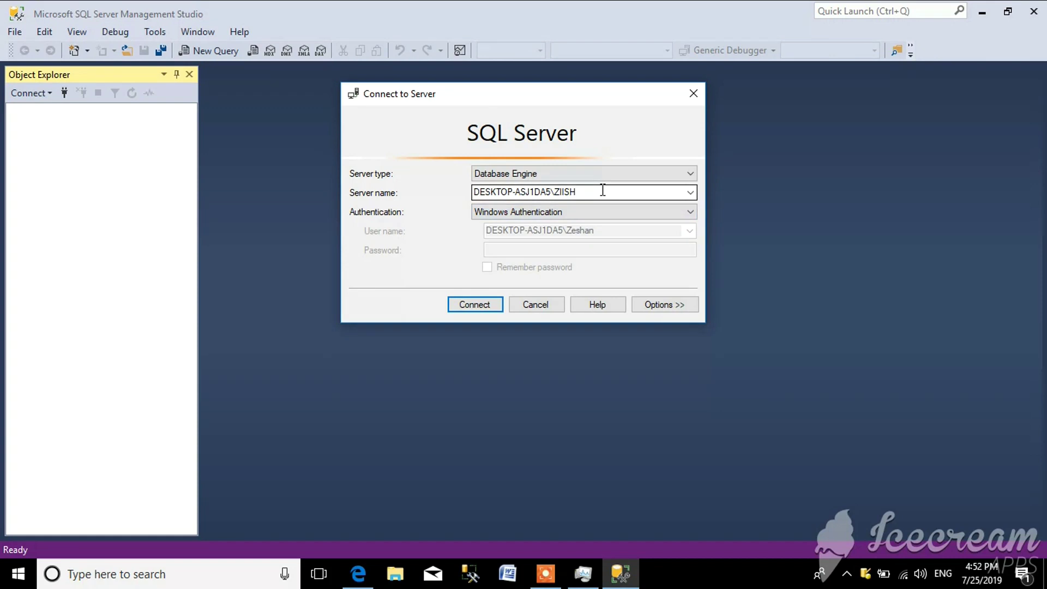
double_click(567, 190)
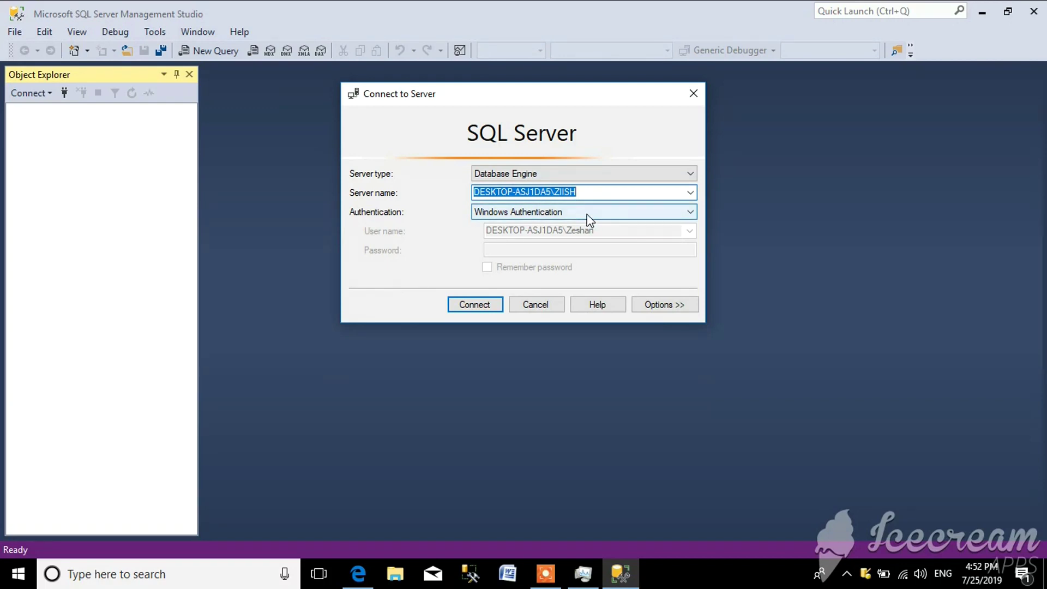
left_click(587, 214)
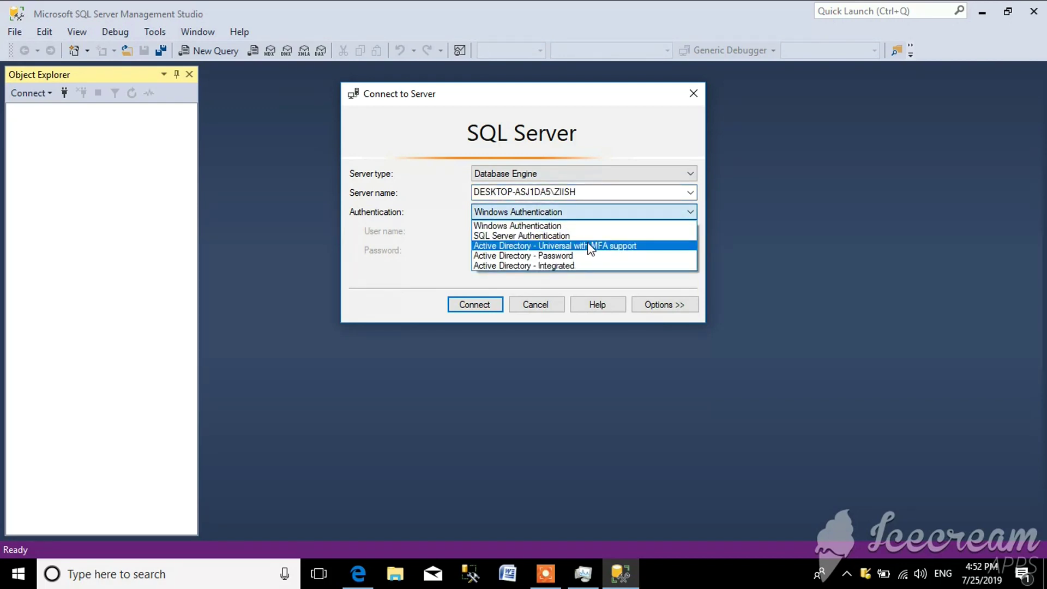
left_click(587, 236)
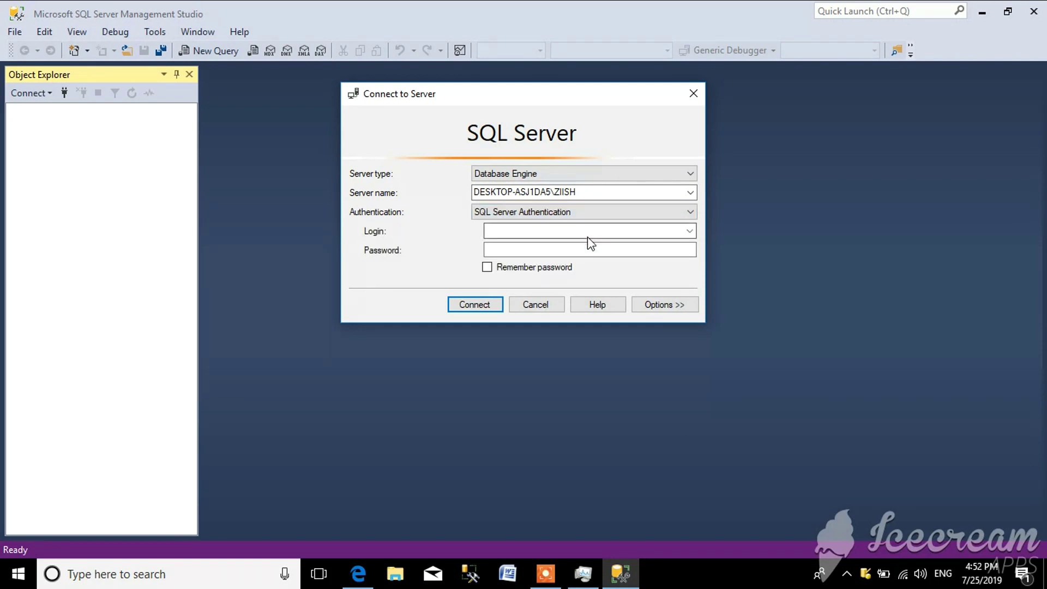
- Enter login 'sa' and type the account password
left_click(587, 230)
type("sa")
left_click(597, 248)
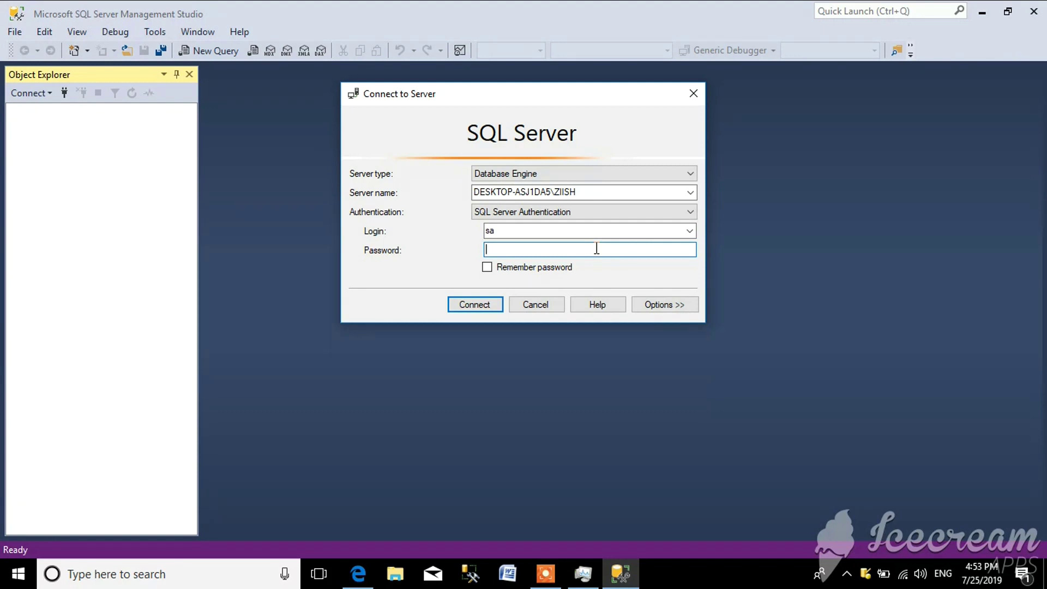
type("1234")
- Connect to ZIISH and expand the Databases folder in Object Explorer
left_click(496, 297)
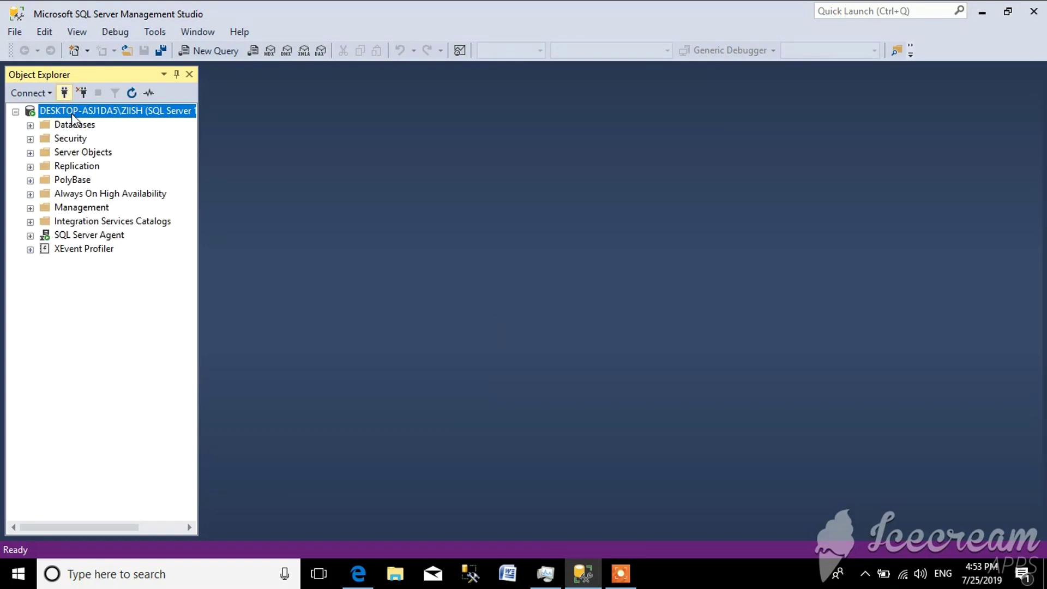
left_click(72, 125)
left_click(30, 125)
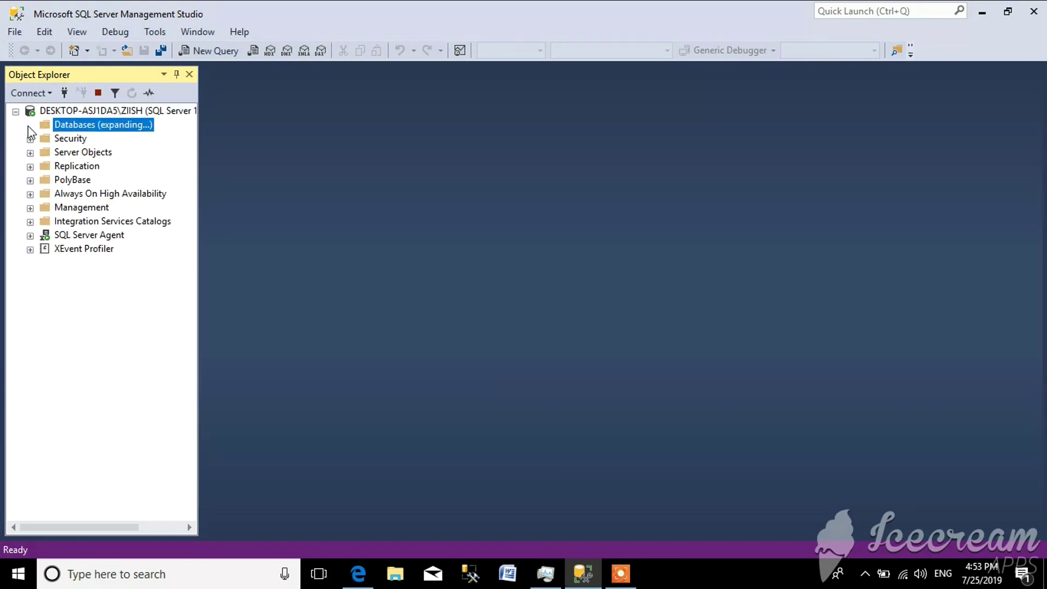